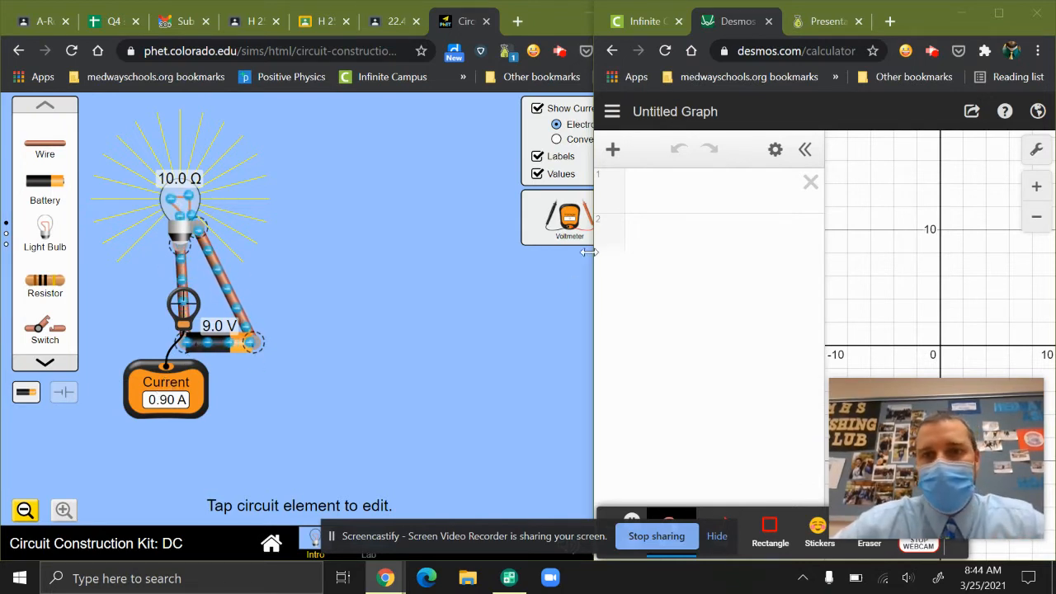
Add a table to the Desmos graph and label its two columns R₁ and I₁.
click(614, 151)
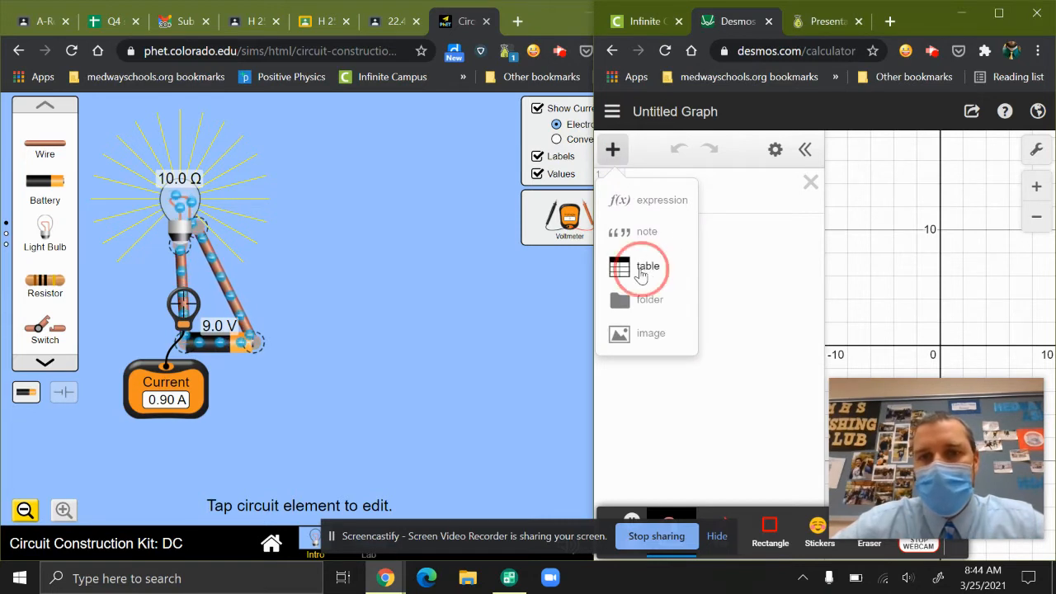
click(642, 271)
click(663, 196)
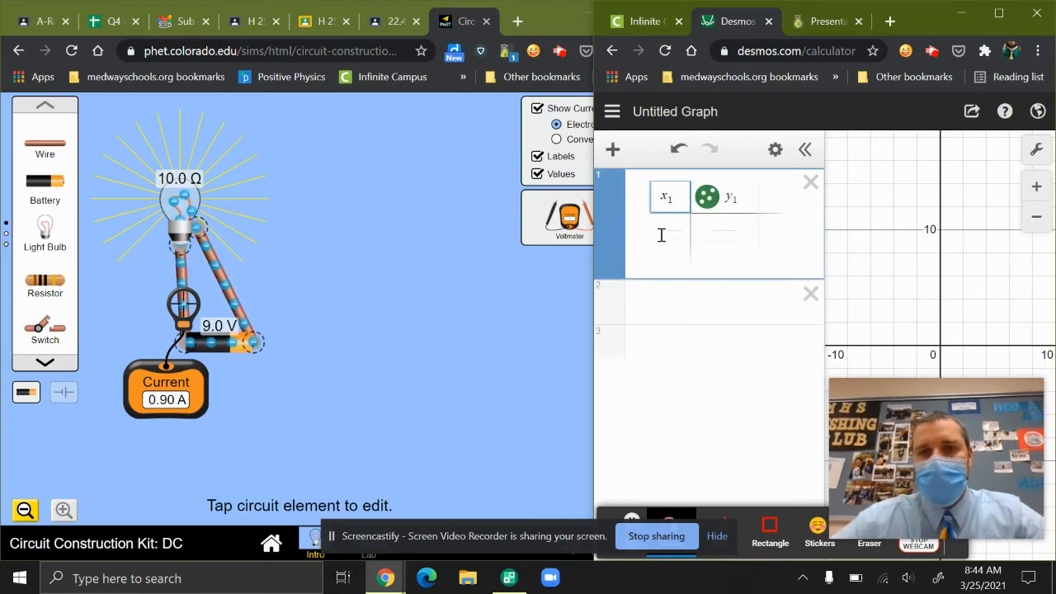
key(Delete)
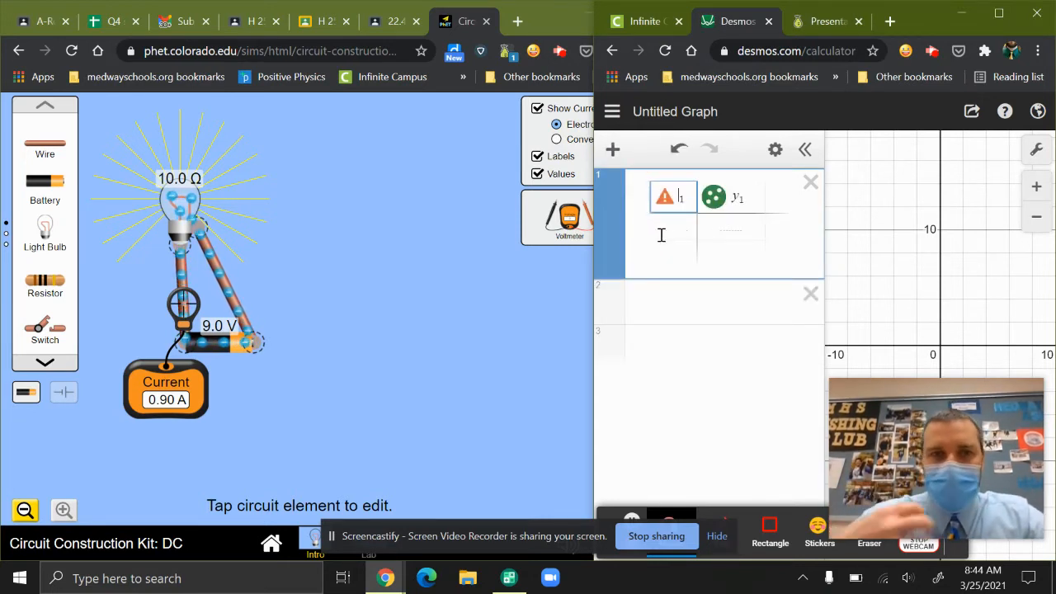
text(R)
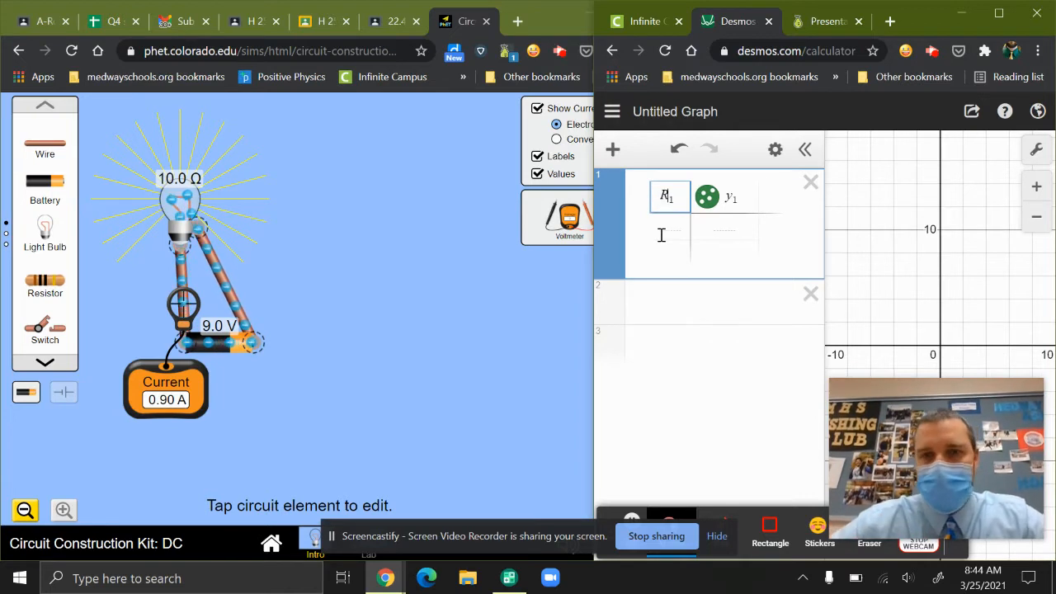
click(729, 199)
key(Delete)
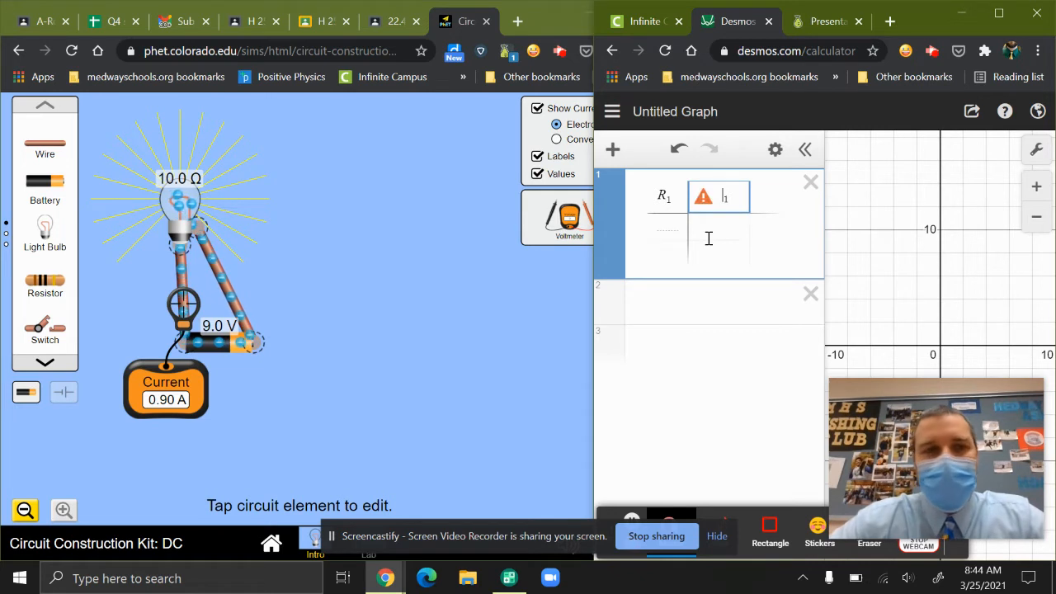
text(I)
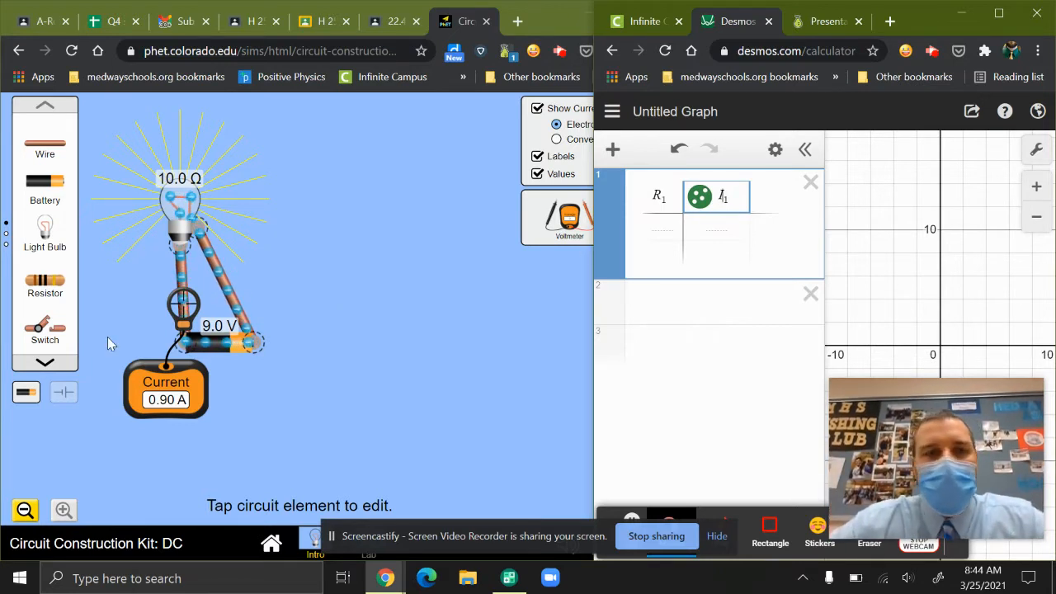
Fill the R₁ column with the values 1 through 11 and enter 0.9 as the current for R₁ = 10.
click(179, 206)
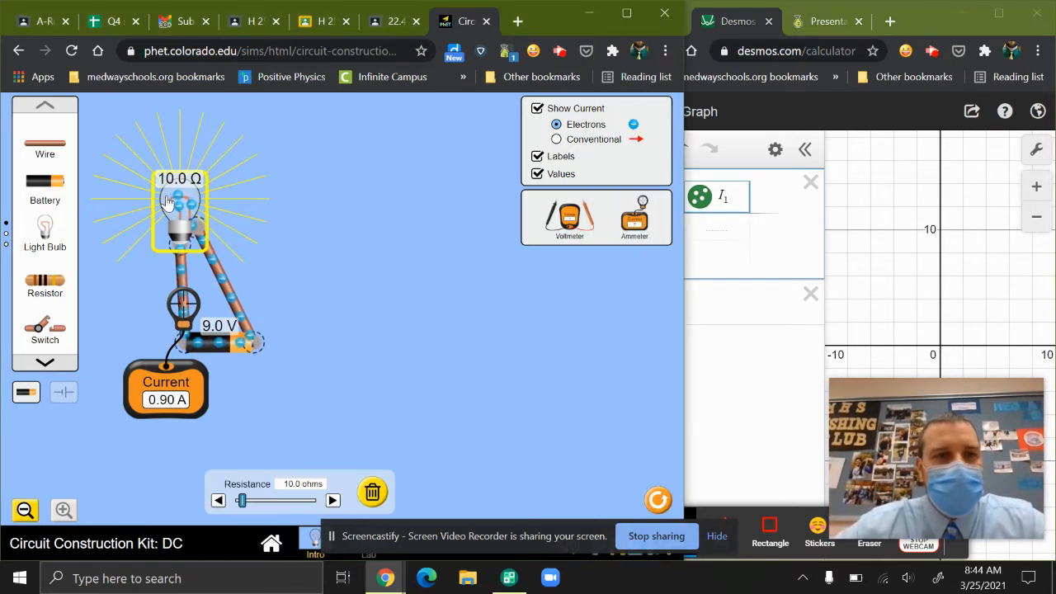
click(714, 228)
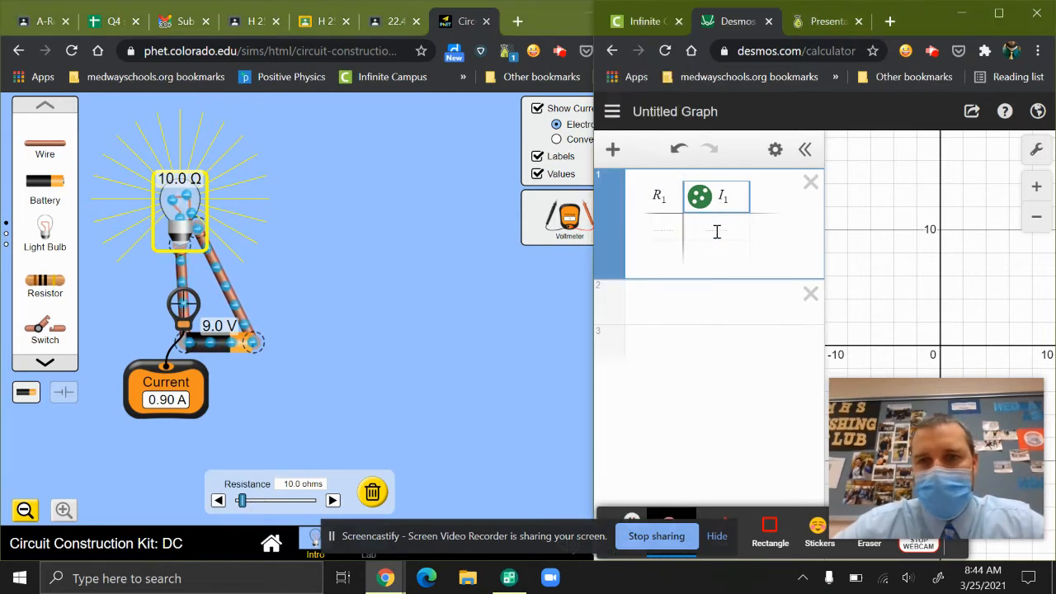
click(657, 228)
text(10)
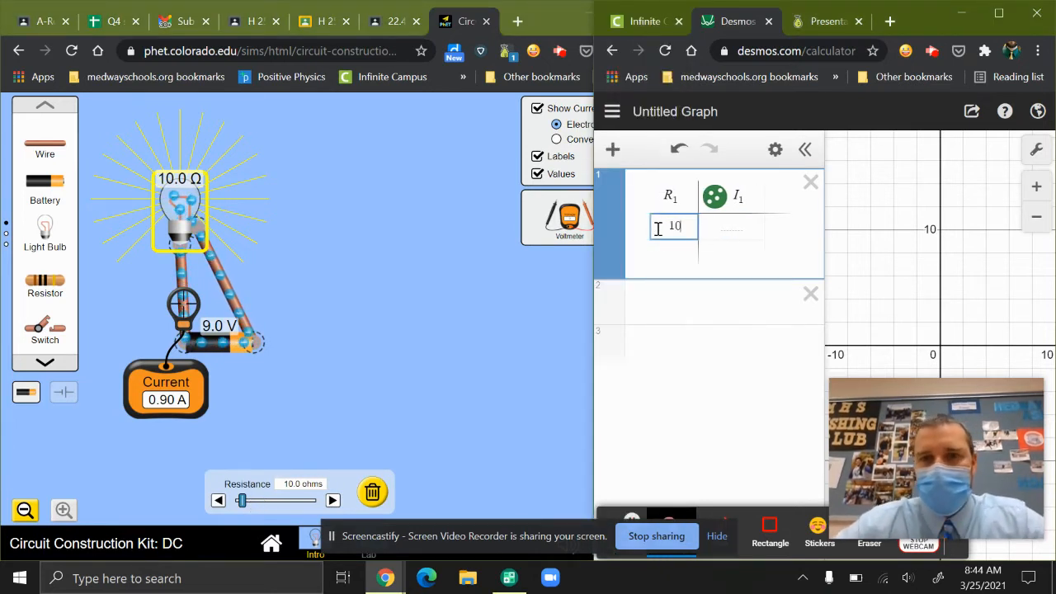
key(BackSpace)
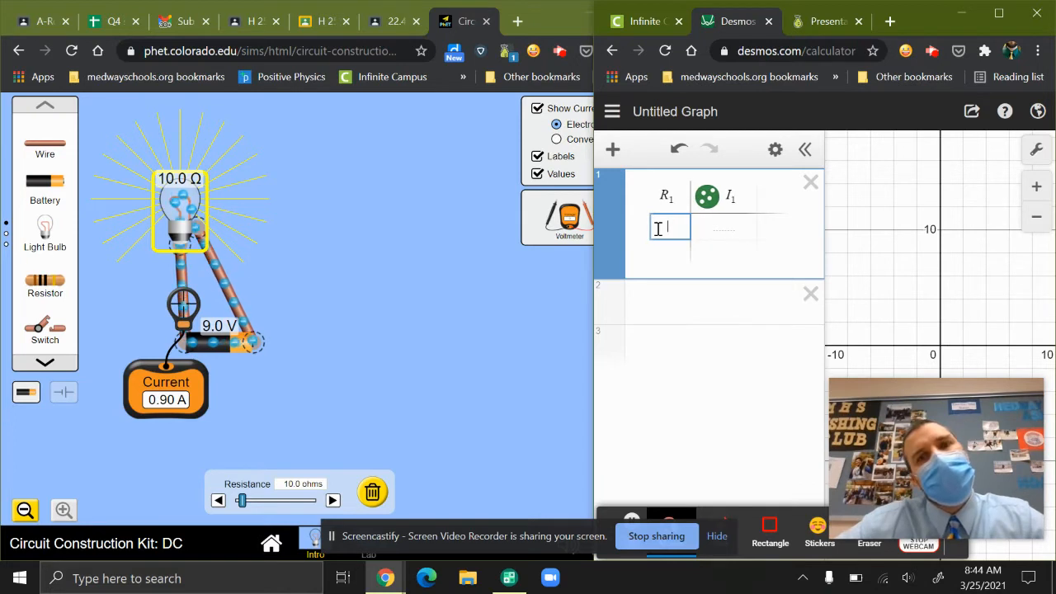
key(Return)
text(2)
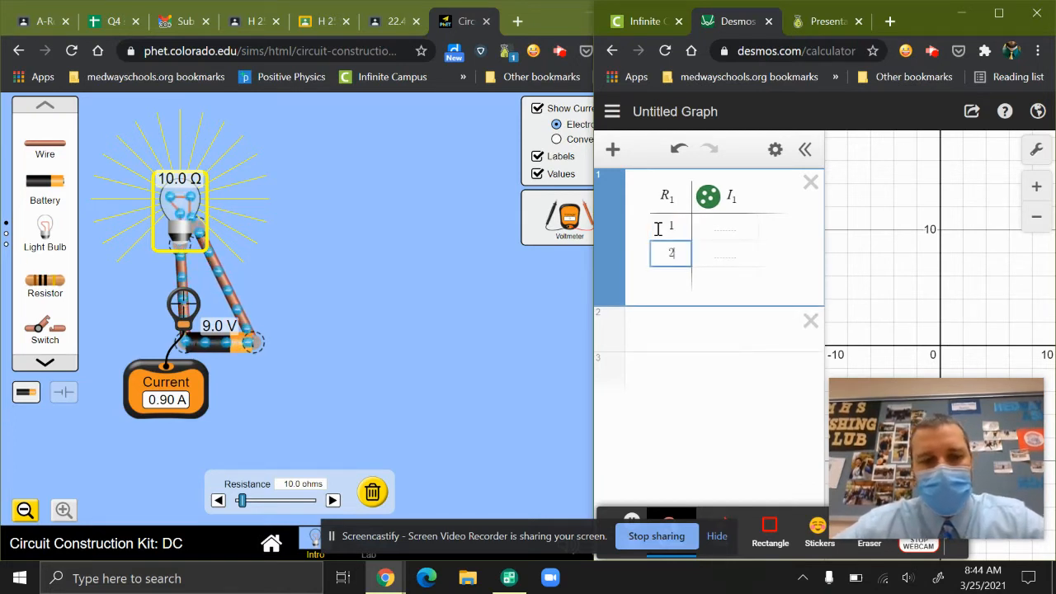
key(Return)
key(Return)
key(Return)
key(Return)
key(Return)
key(Return)
key(Return)
key(Return)
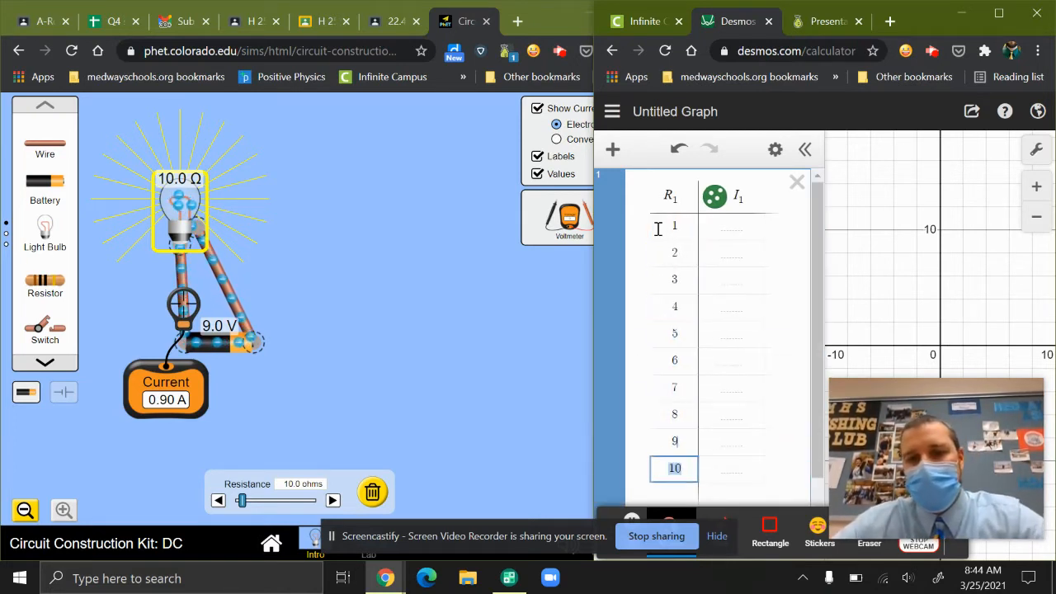
key(Return)
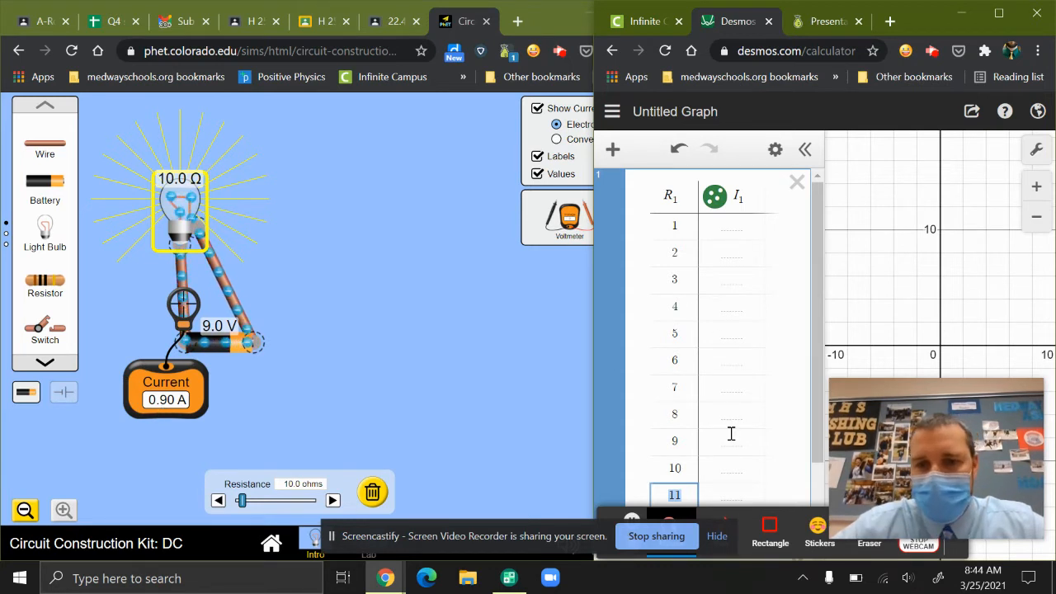
click(724, 470)
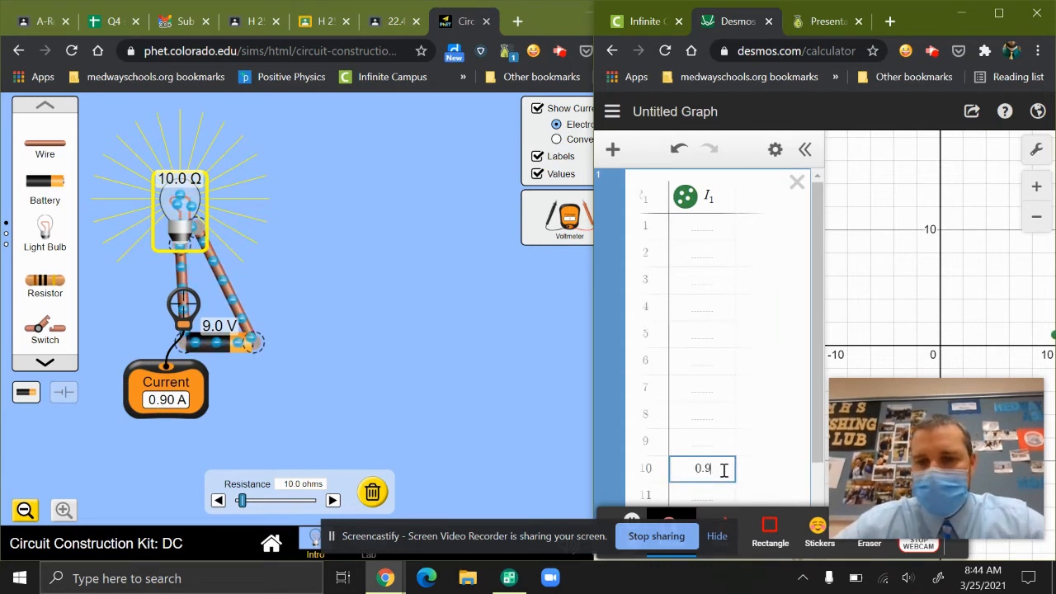
Set the light bulb's resistance to 9 ohms in the circuit and enter 1 as the current for R₁ = 9.
click(236, 464)
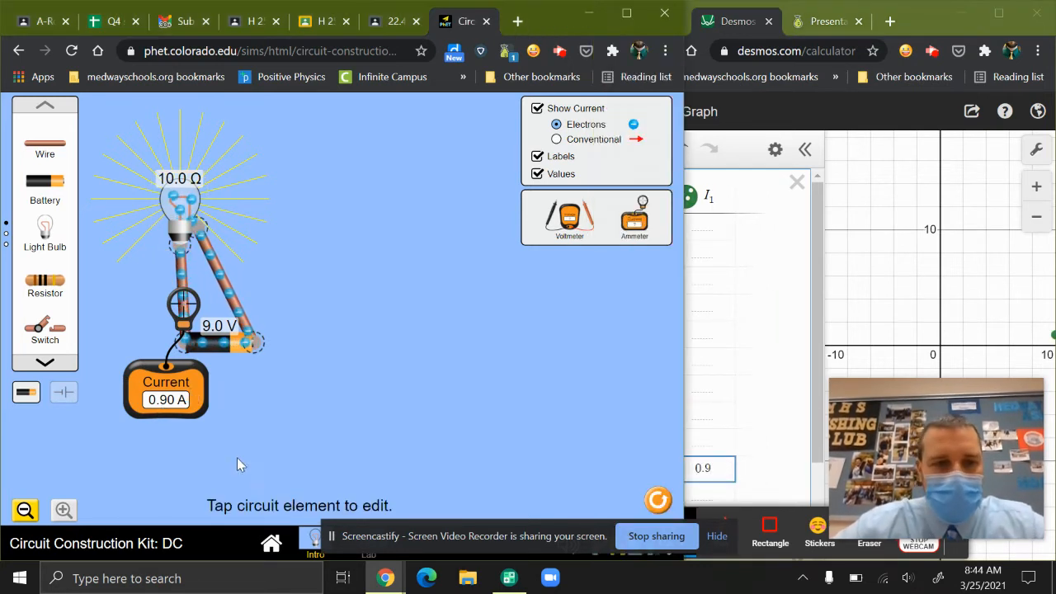
click(184, 217)
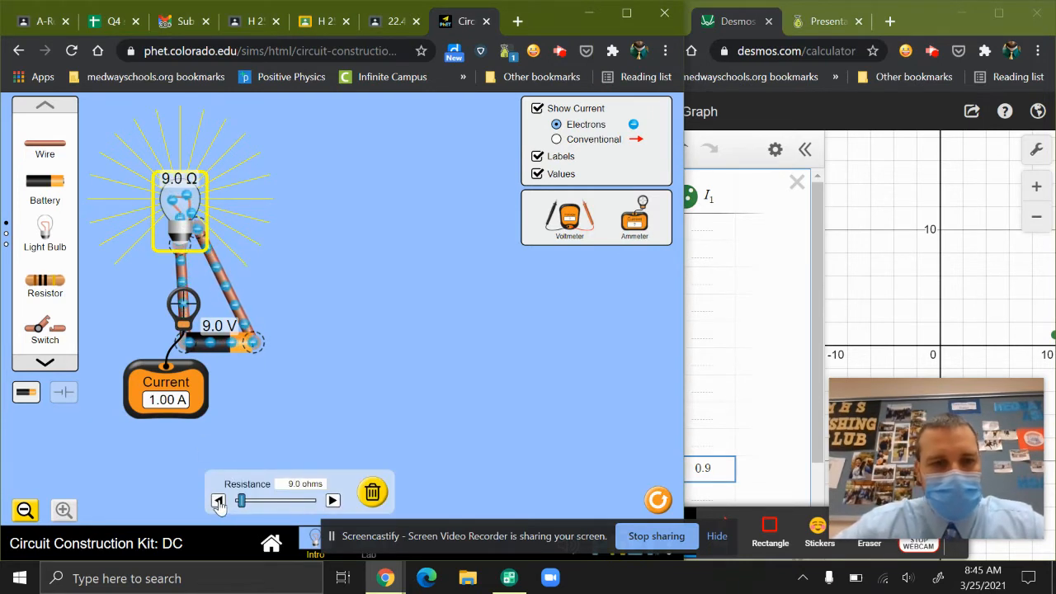
click(744, 379)
click(702, 437)
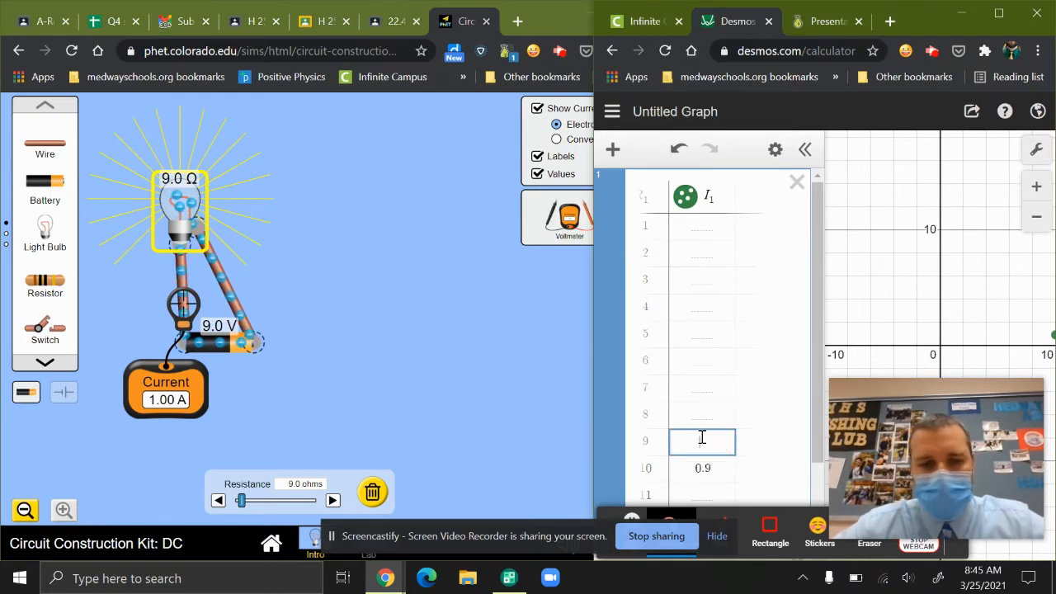
Lower the light bulb's resistance to 8 ohms and enter 1.12 as the current for R₁ = 8.
click(275, 437)
click(183, 202)
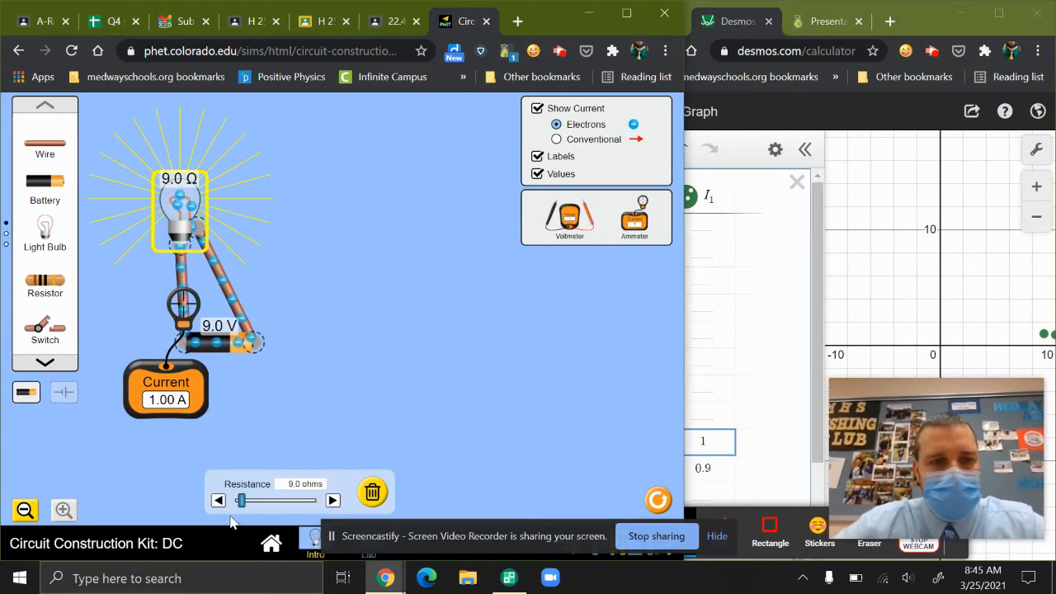
click(218, 500)
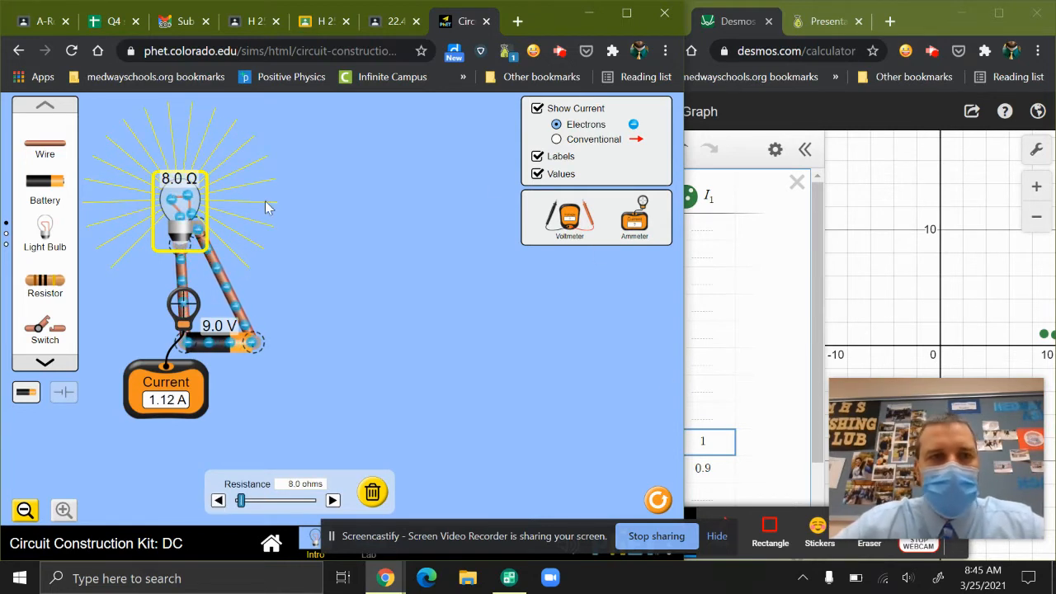
click(776, 401)
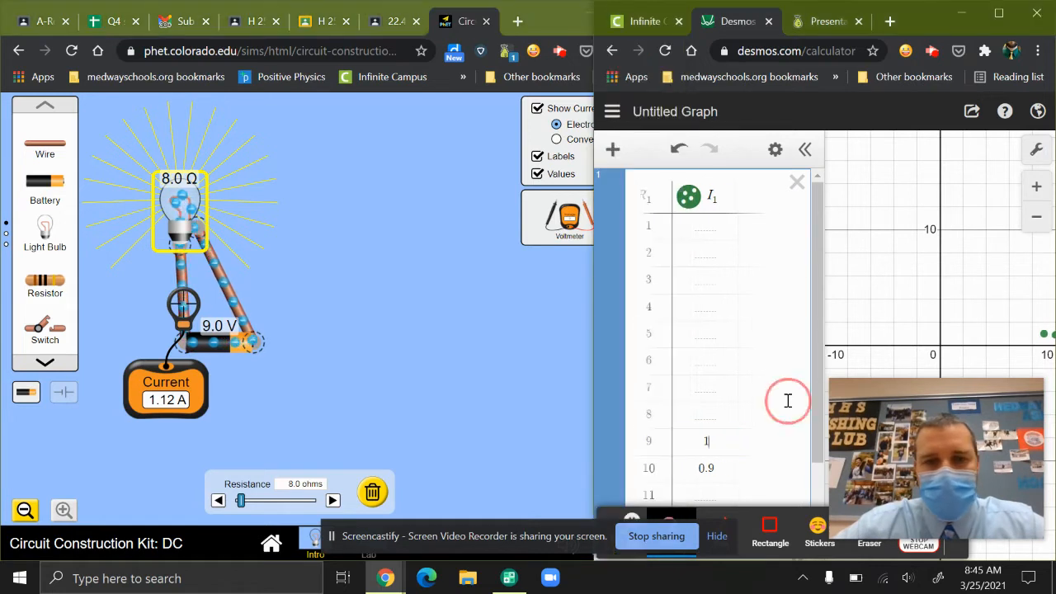
click(732, 424)
text(1.12)
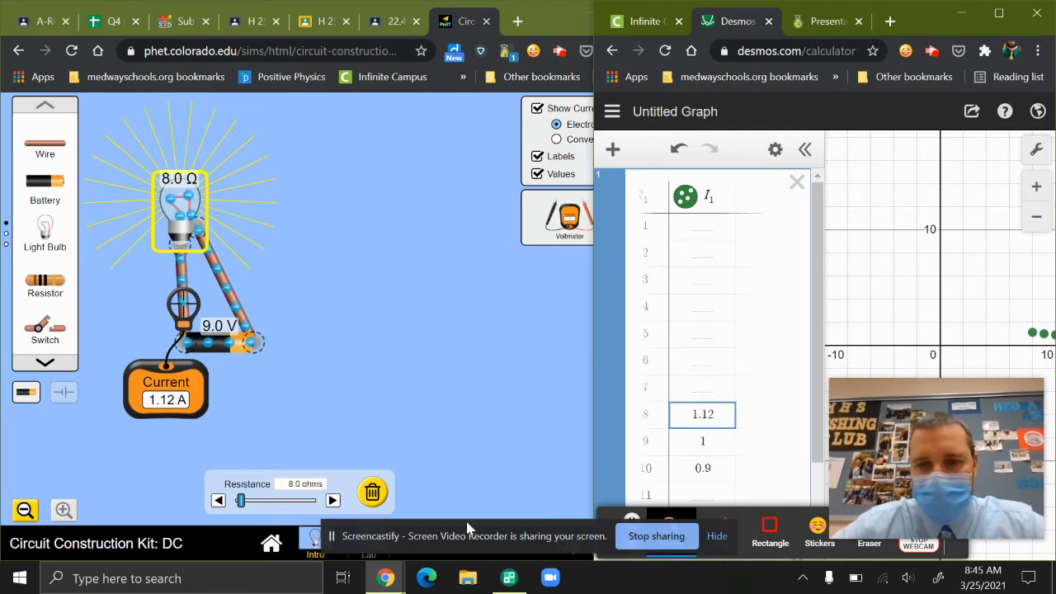
drag(330, 545, 31, 544)
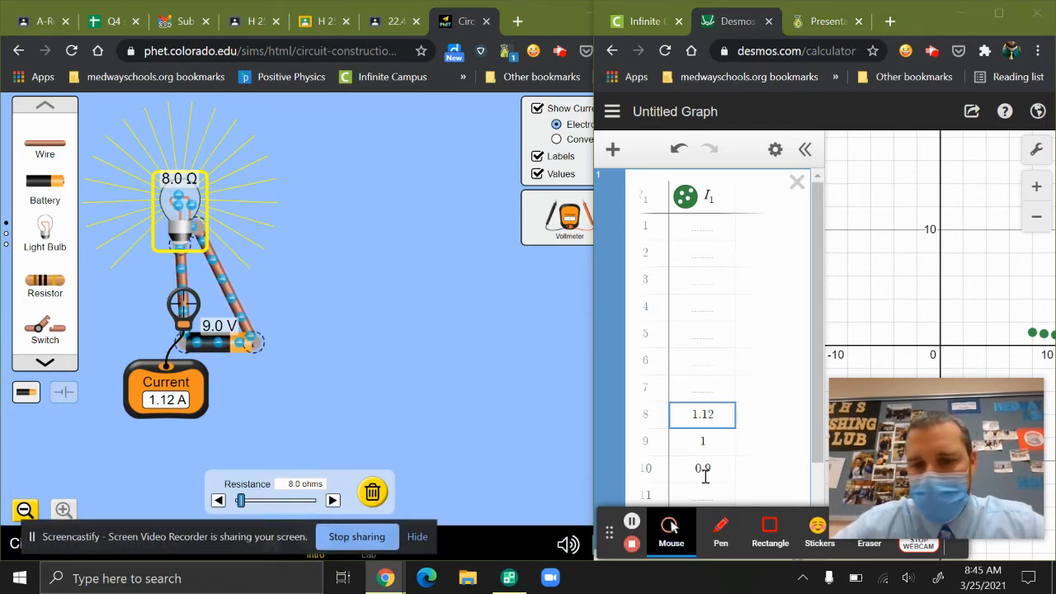
click(632, 521)
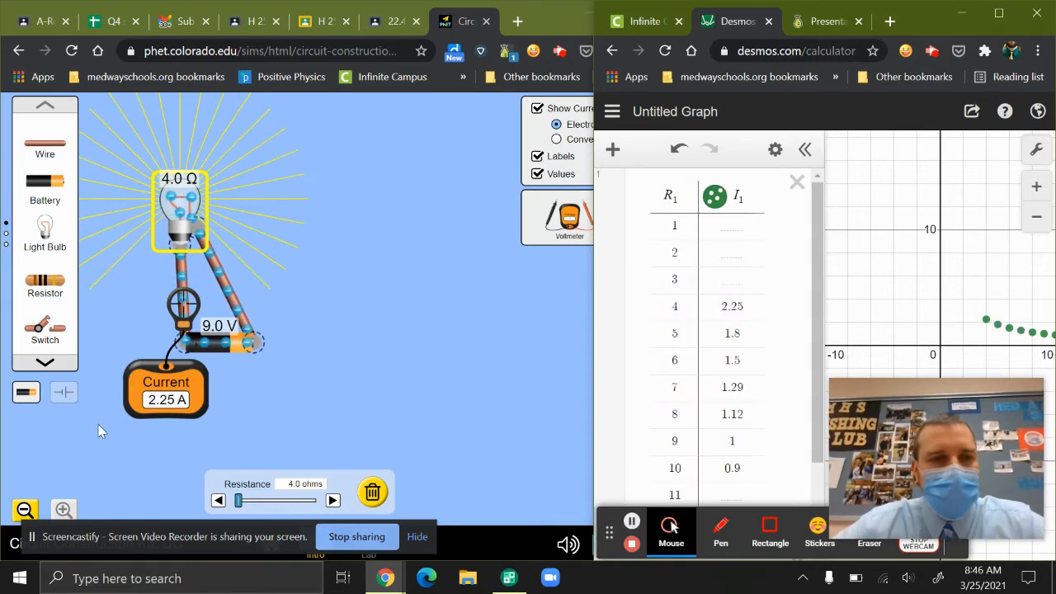
Lower the light bulb's resistance to 3 ohms and enter 3 as the current for R₁ = 3.
click(731, 280)
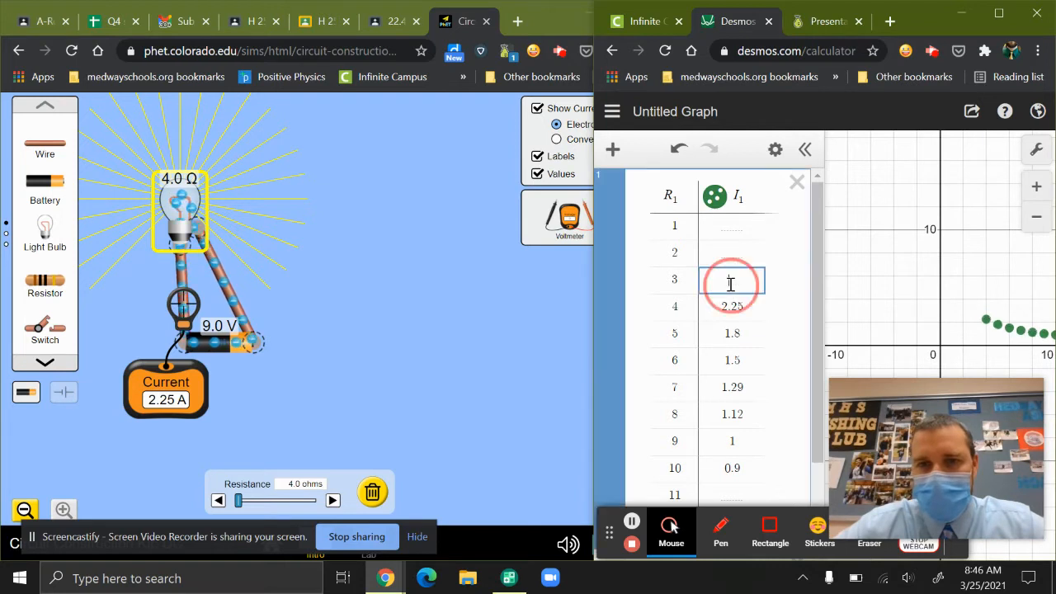
click(218, 500)
click(219, 500)
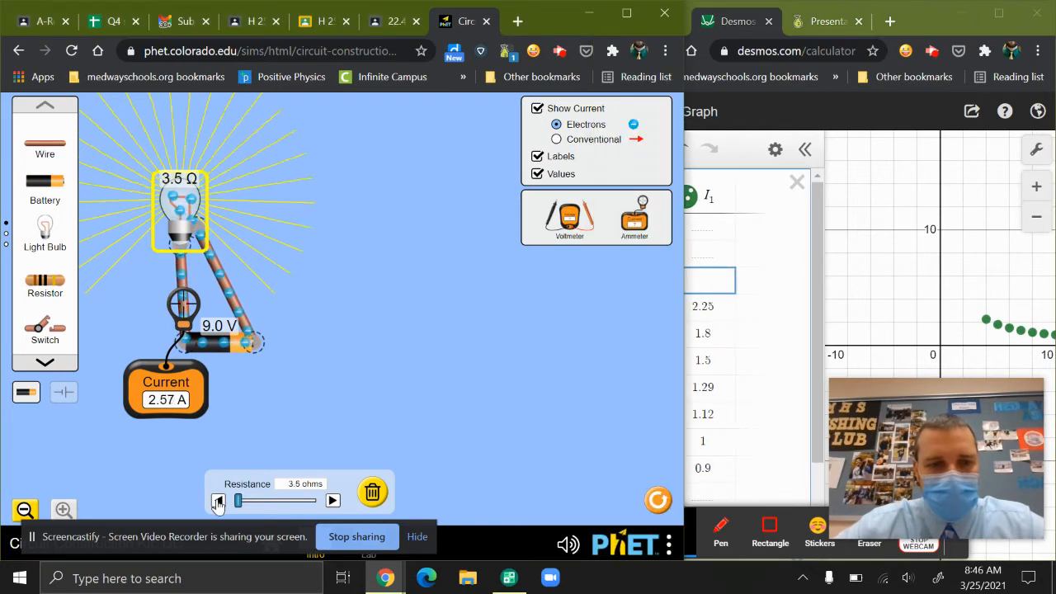
click(219, 501)
click(219, 500)
click(219, 501)
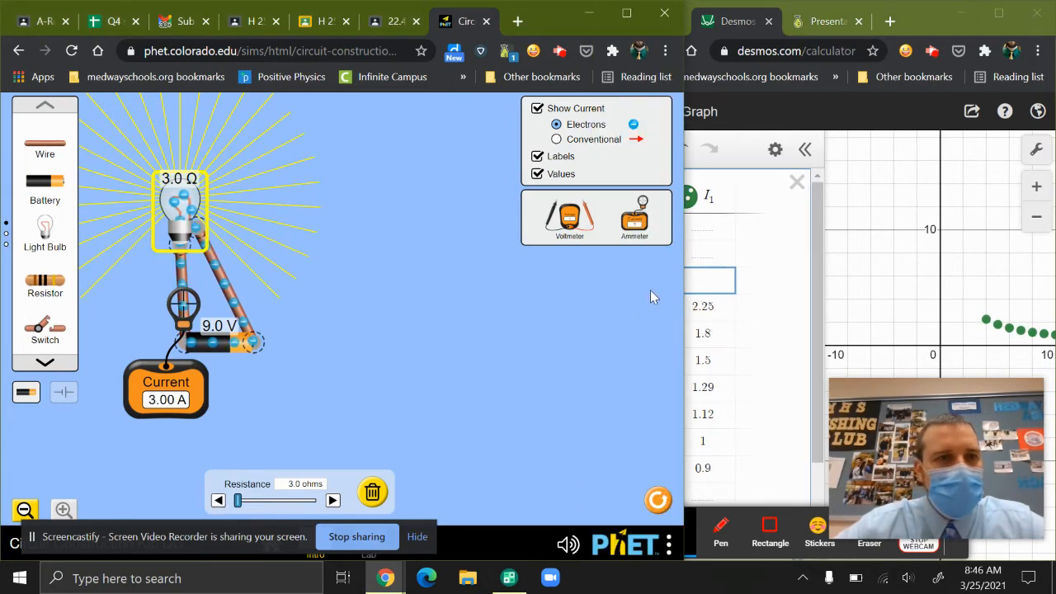
click(718, 276)
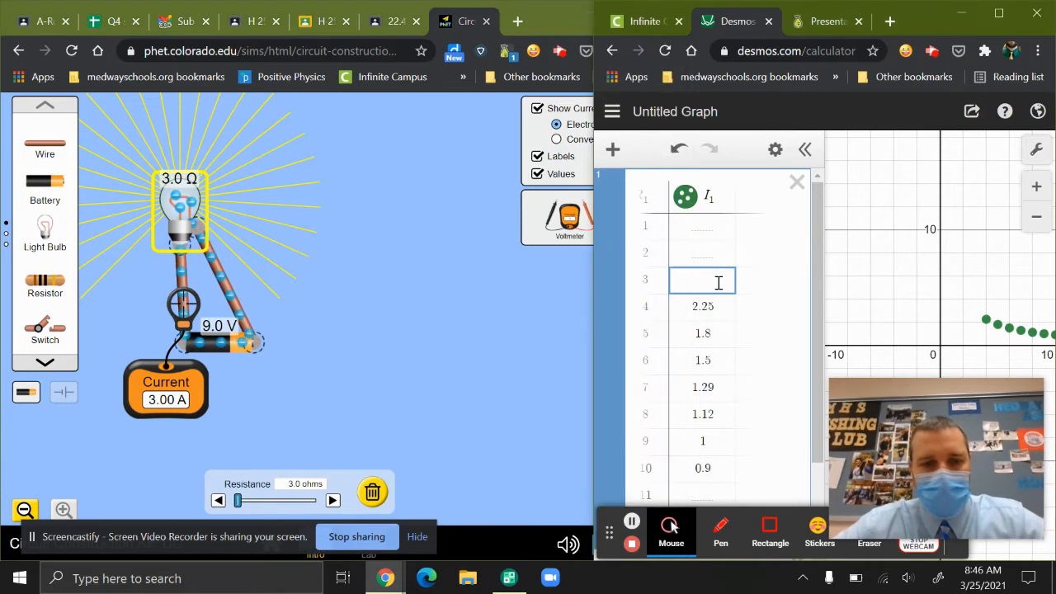
text(3)
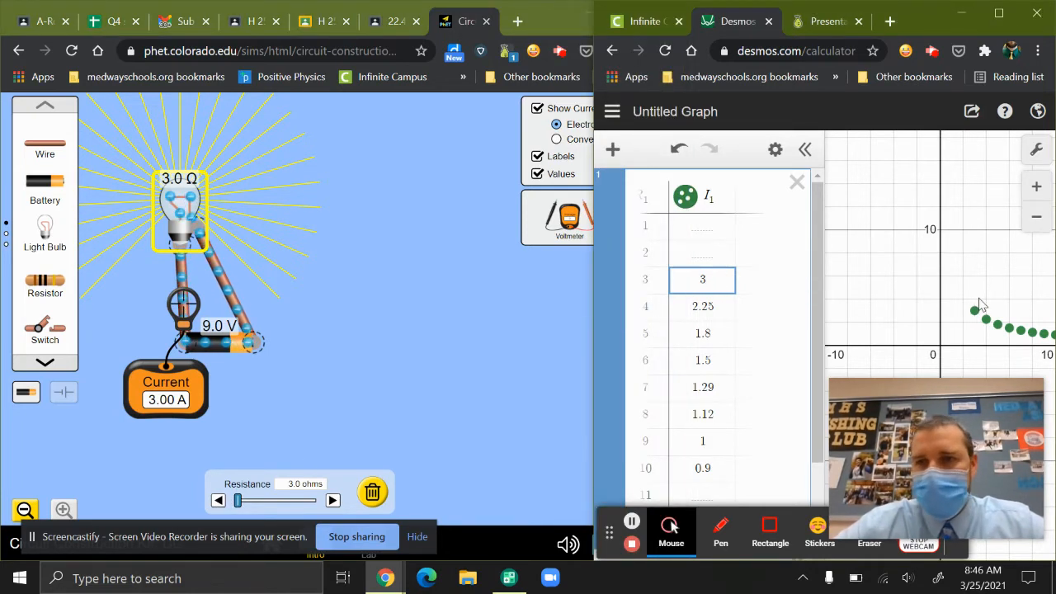
Lower the light bulb's resistance to 2 ohms and enter 4.5 as the current for R₁ = 2.
drag(979, 293, 877, 288)
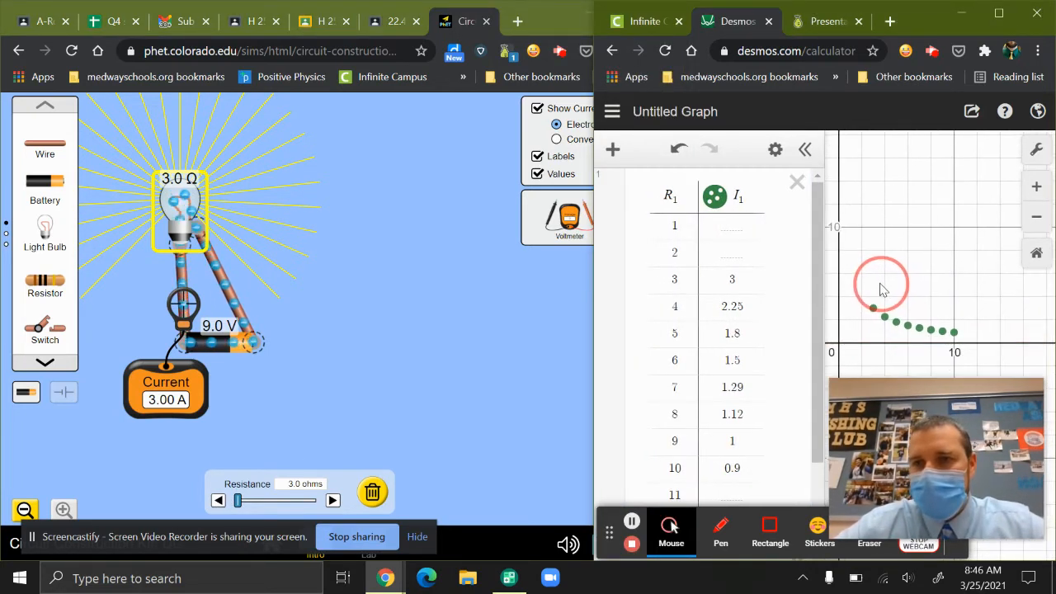
click(218, 500)
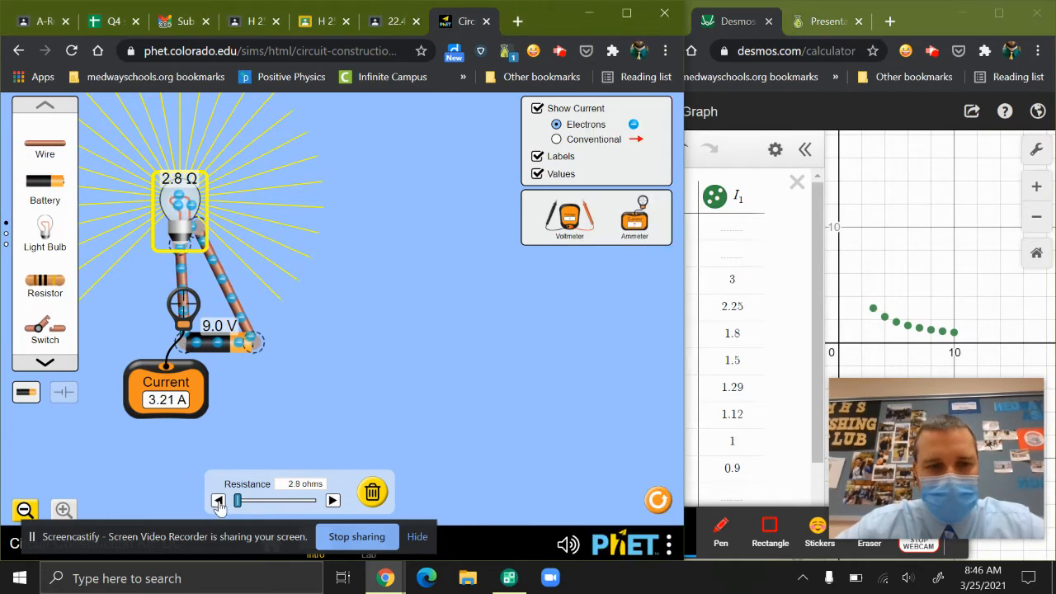
click(217, 499)
click(218, 500)
click(217, 500)
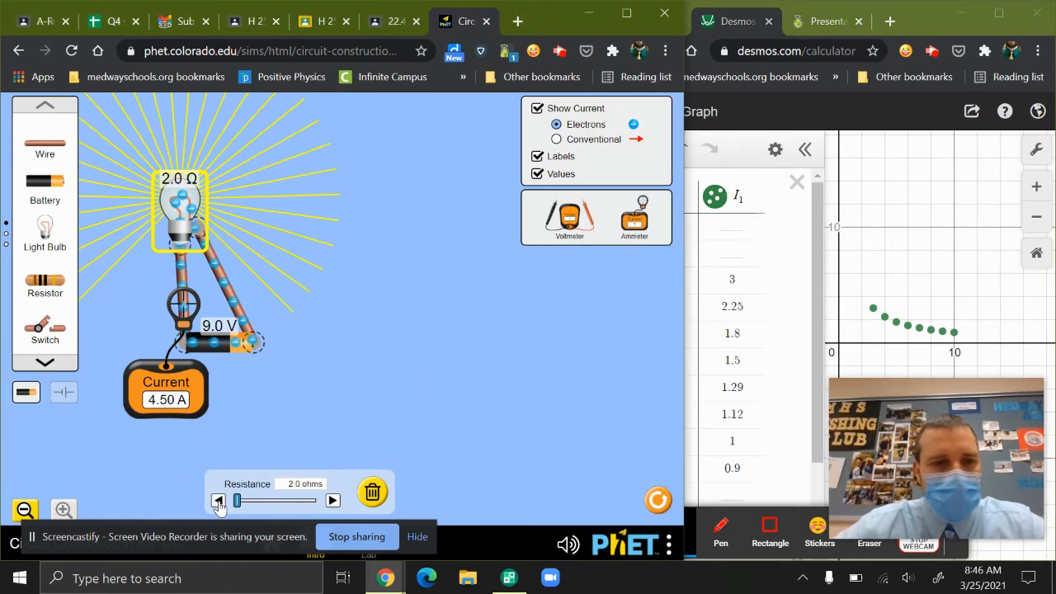
click(733, 255)
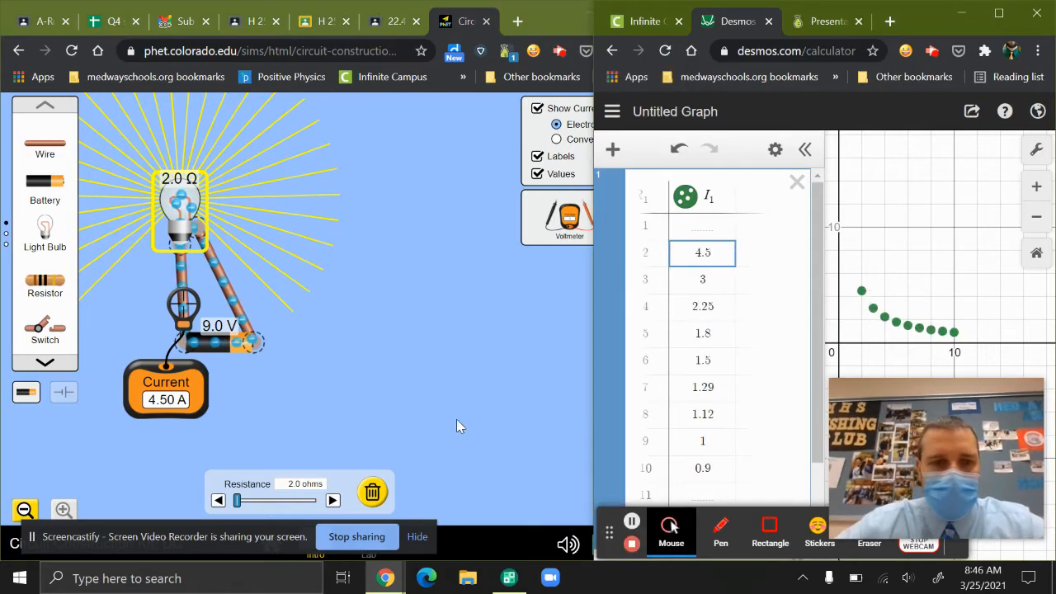
Lower the light bulb's resistance to 1 ohm and enter 9 as the current for R₁ = 1.
click(218, 501)
click(218, 501)
click(218, 501)
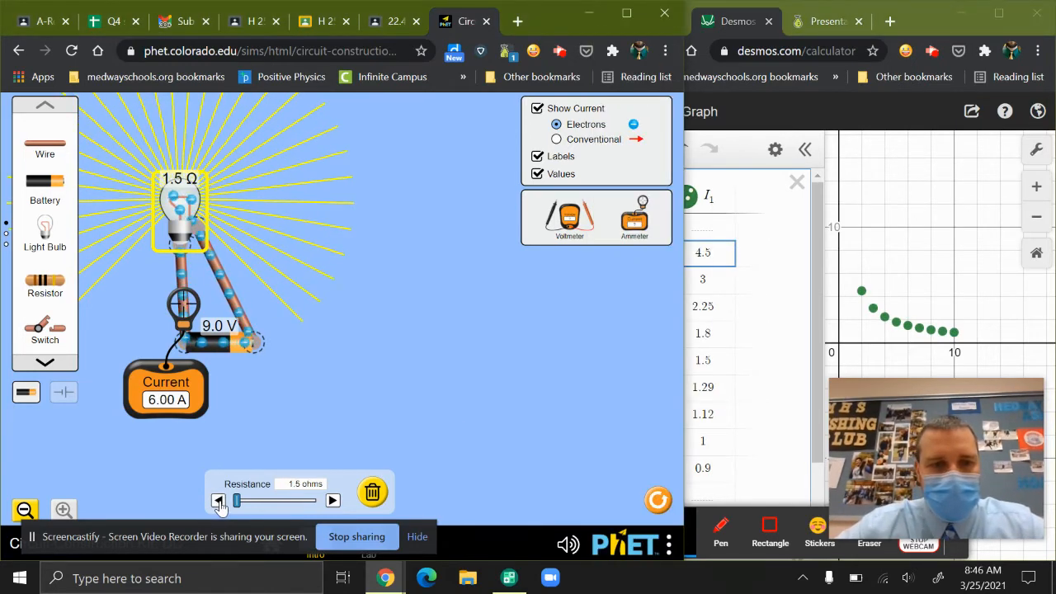
click(219, 500)
click(217, 500)
click(217, 501)
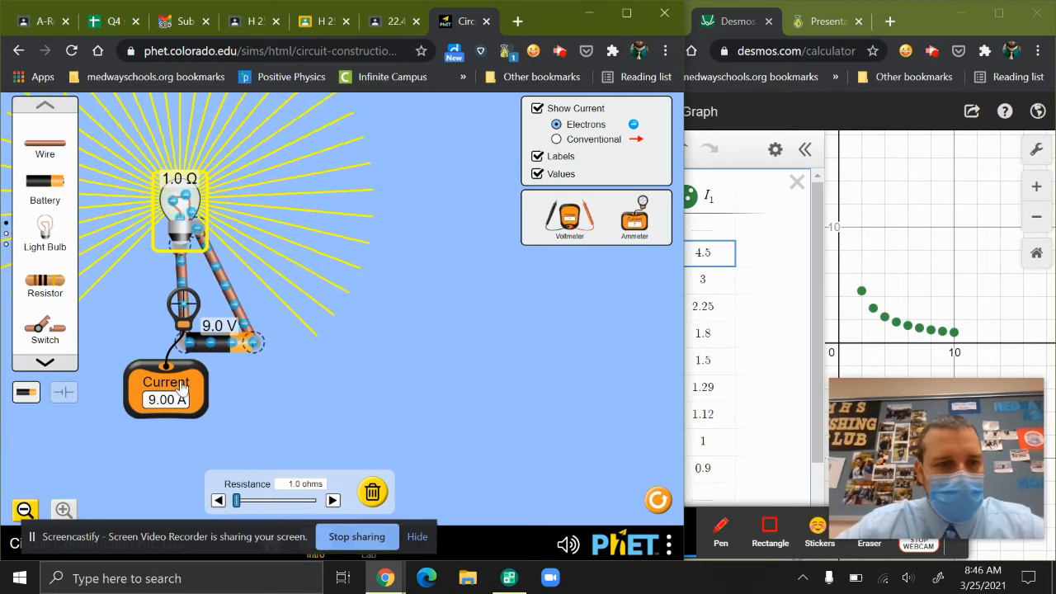
click(700, 237)
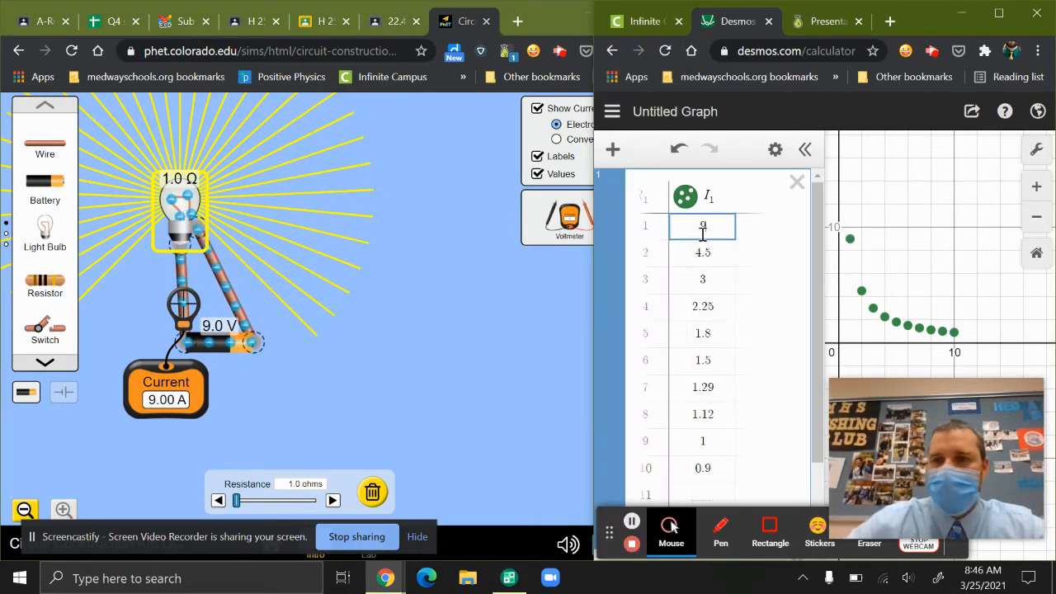
Widen the Desmos window over the simulation and bring all ten plotted points into view.
click(947, 298)
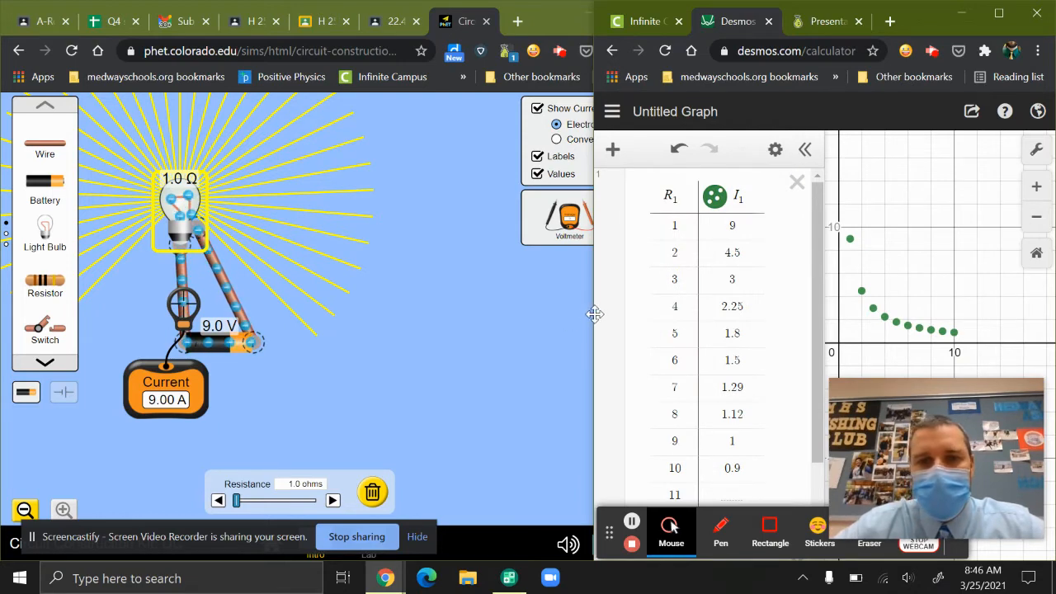
drag(592, 314, 270, 316)
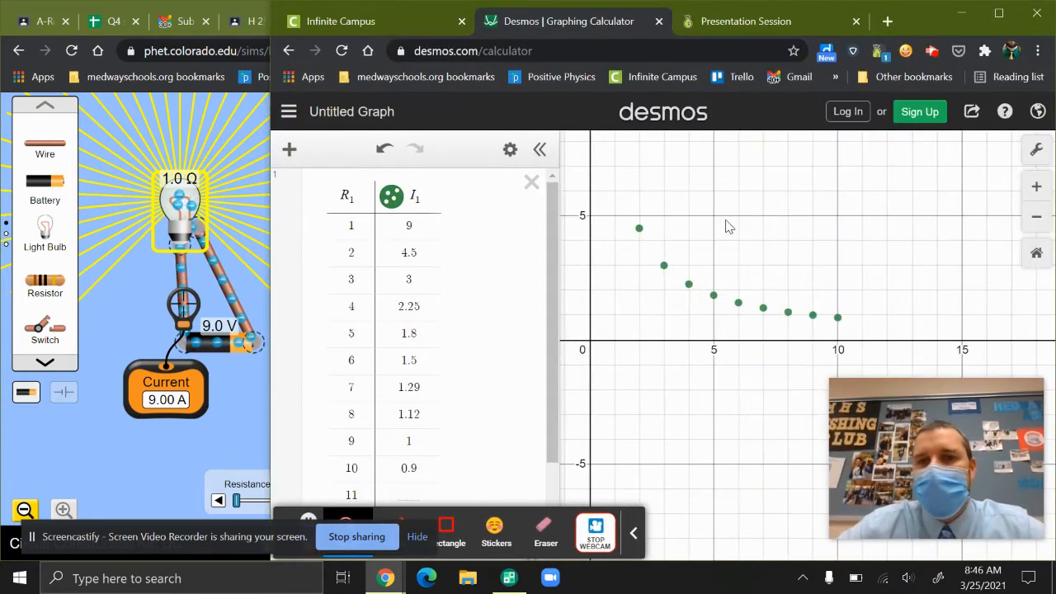
drag(726, 222, 729, 254)
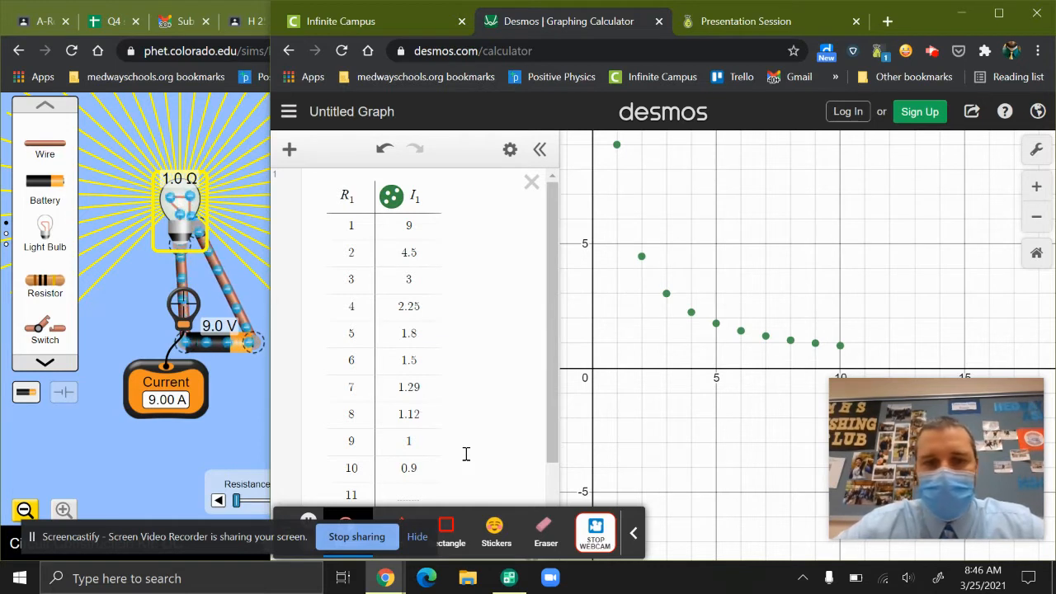
Add the equation y = 1/x as a new expression below the table.
scroll(466, 453, down, 3)
click(354, 456)
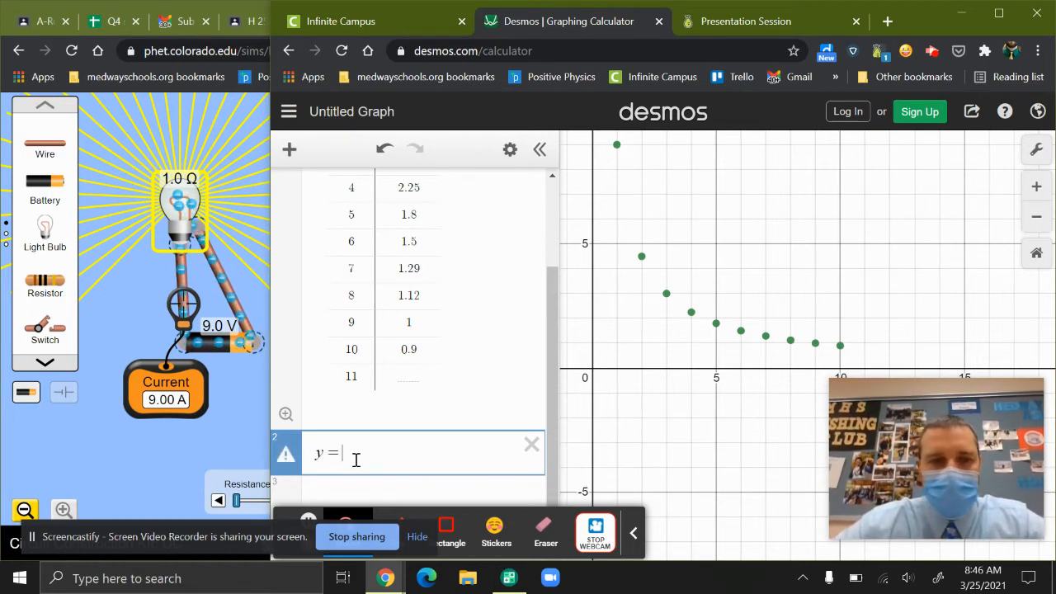
text(1/)
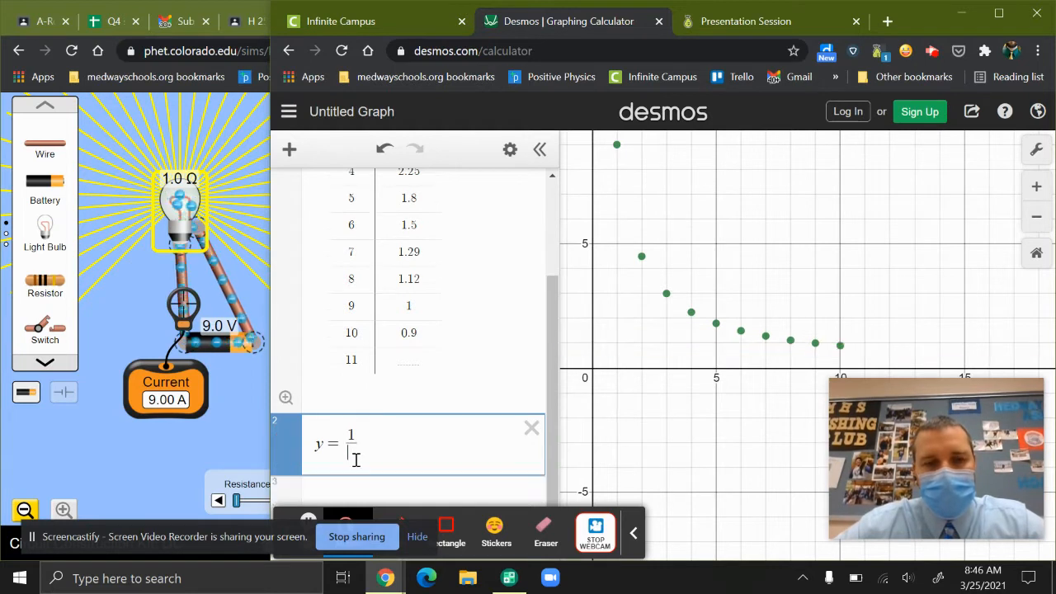
text(x)
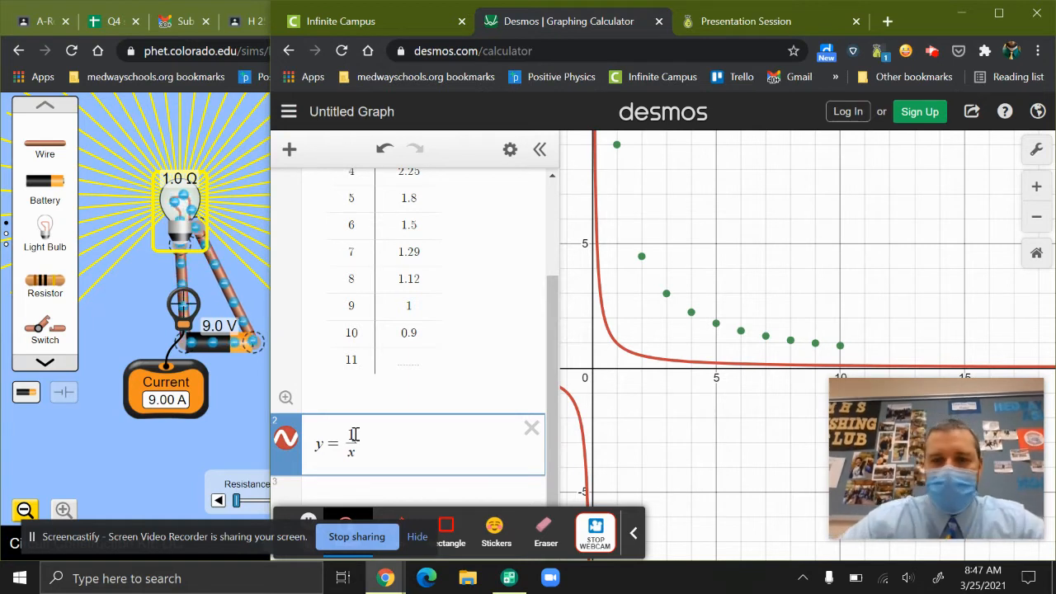
Try 10 as the numerator of the equation and replace it with 9 to fit the plotted points.
click(353, 434)
text(0)
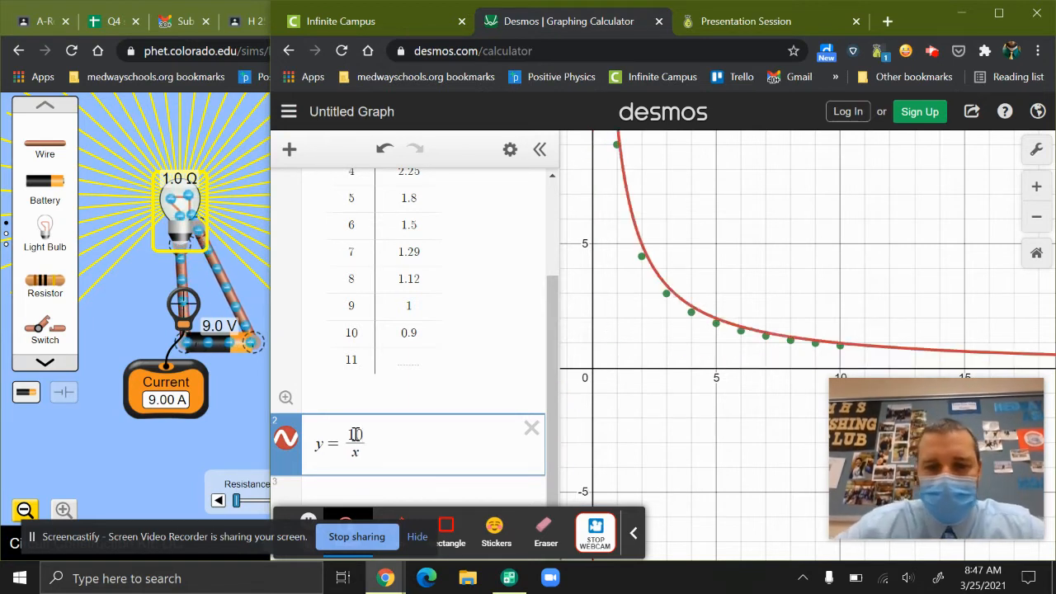
key(BackSpace)
key(BackSpace)
text(9)
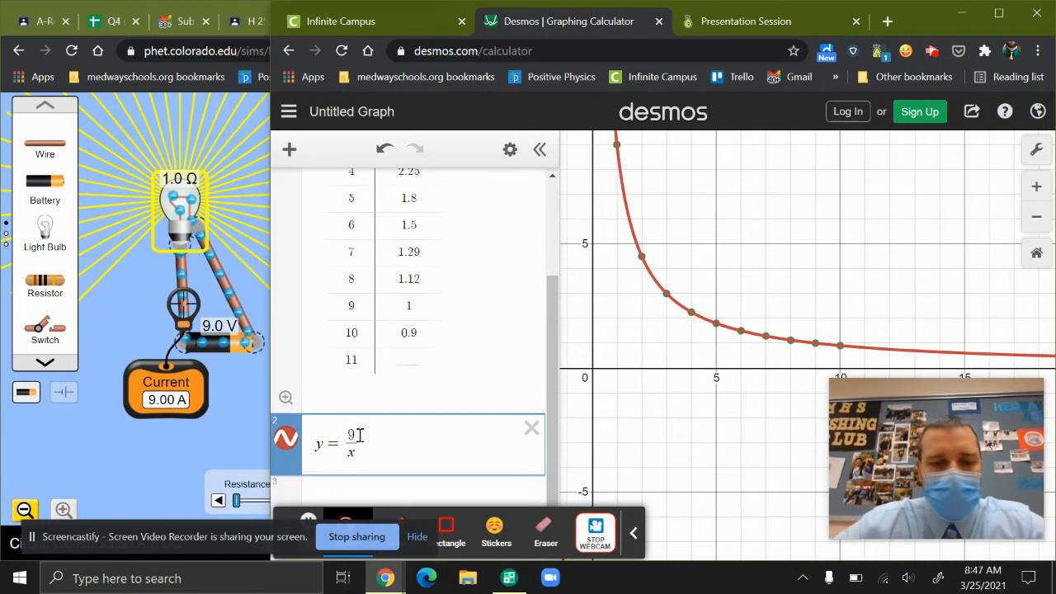
Try 8 and 10 as the equation's numerator for comparison and restore it to 9.
key(BackSpace)
text(8)
key(BackSpace)
text(10)
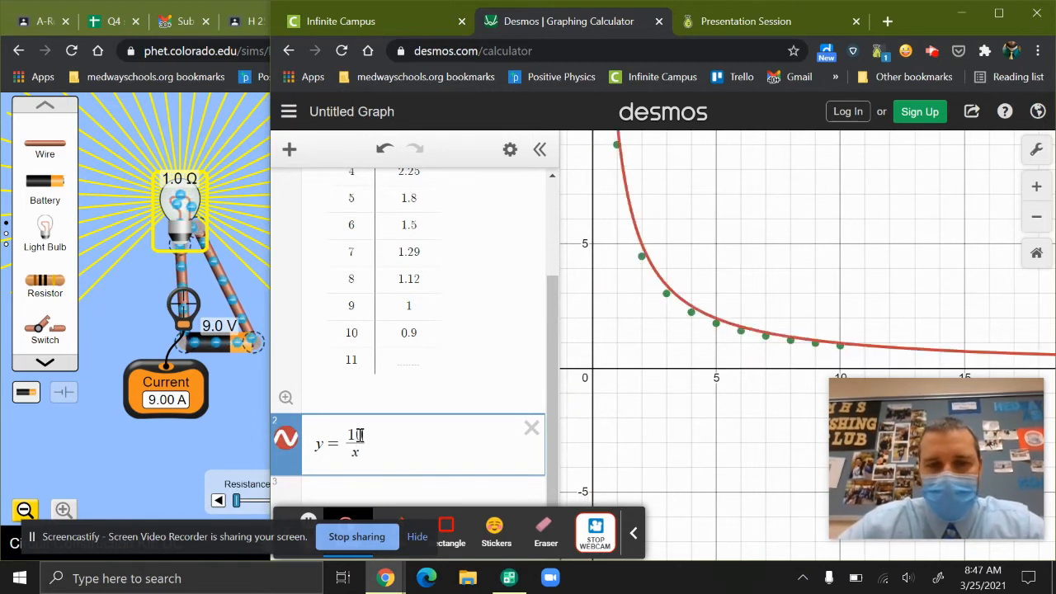
key(BackSpace)
key(BackSpace)
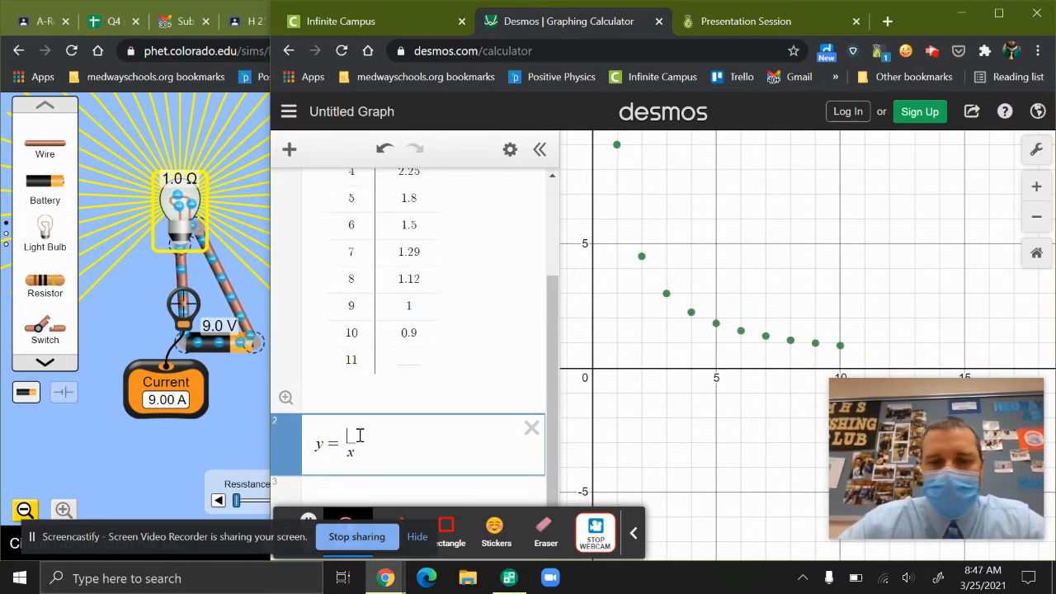
text(9)
Compare the y = 9/x curve with the table's current values and the plotted points.
mouse_move(702, 233)
mouse_down()
mouse_move(696, 254)
mouse_move(700, 236)
mouse_up()
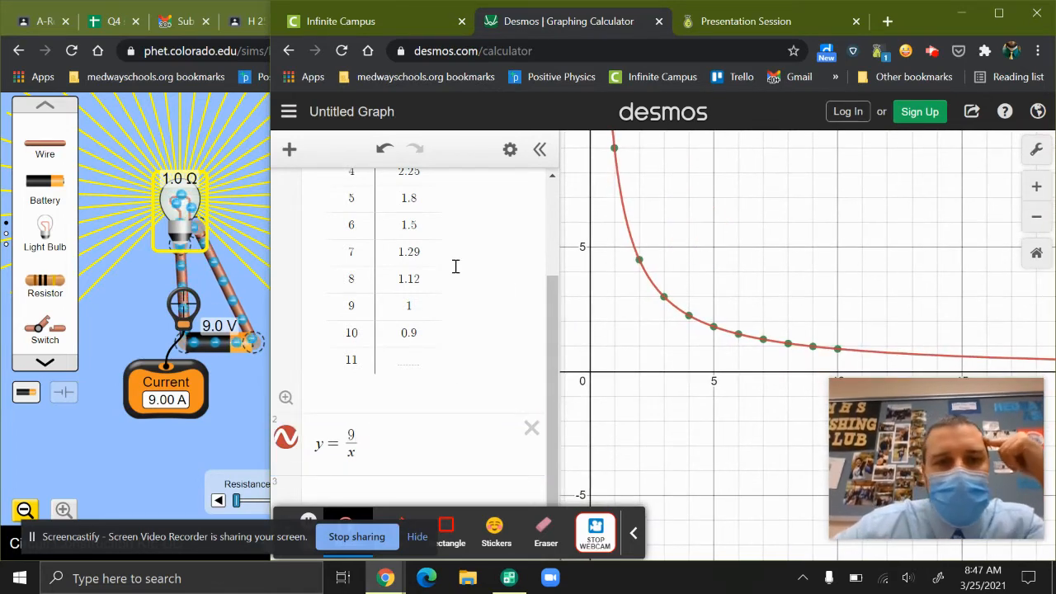
scroll(455, 265, up, 2)
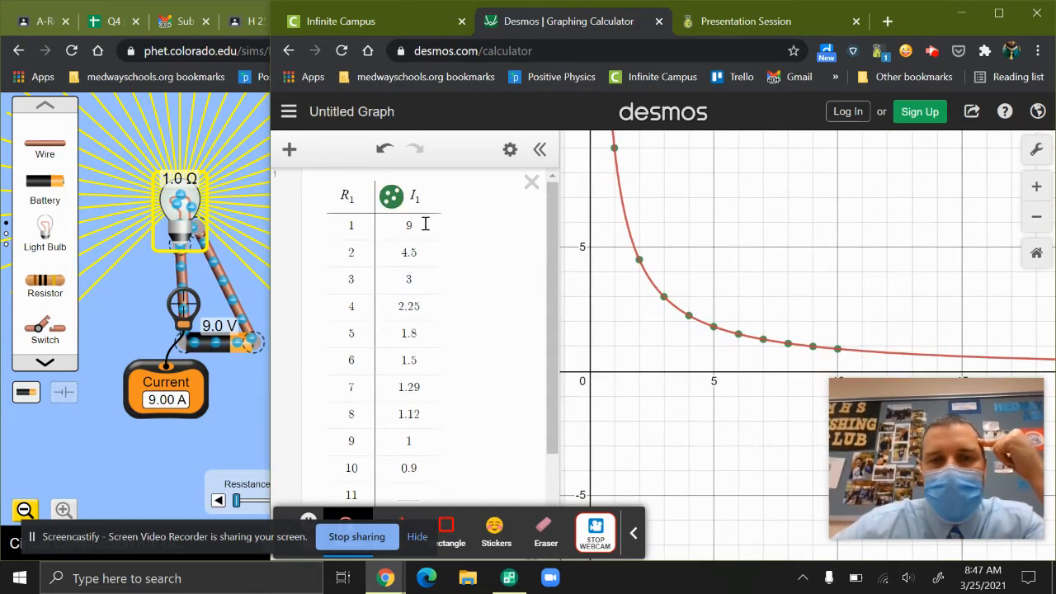
scroll(521, 364, down, 2)
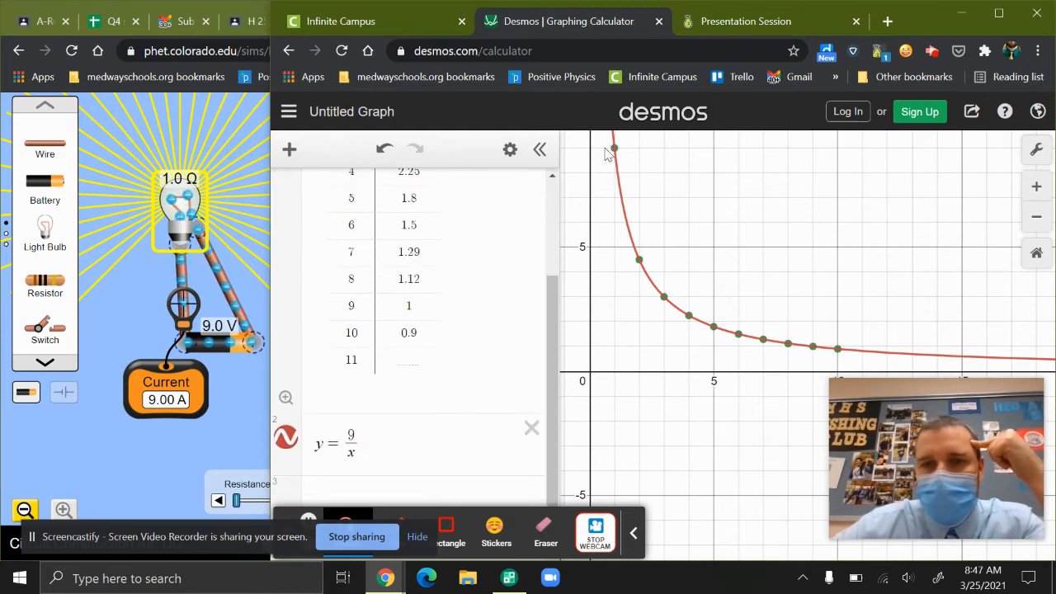
click(351, 437)
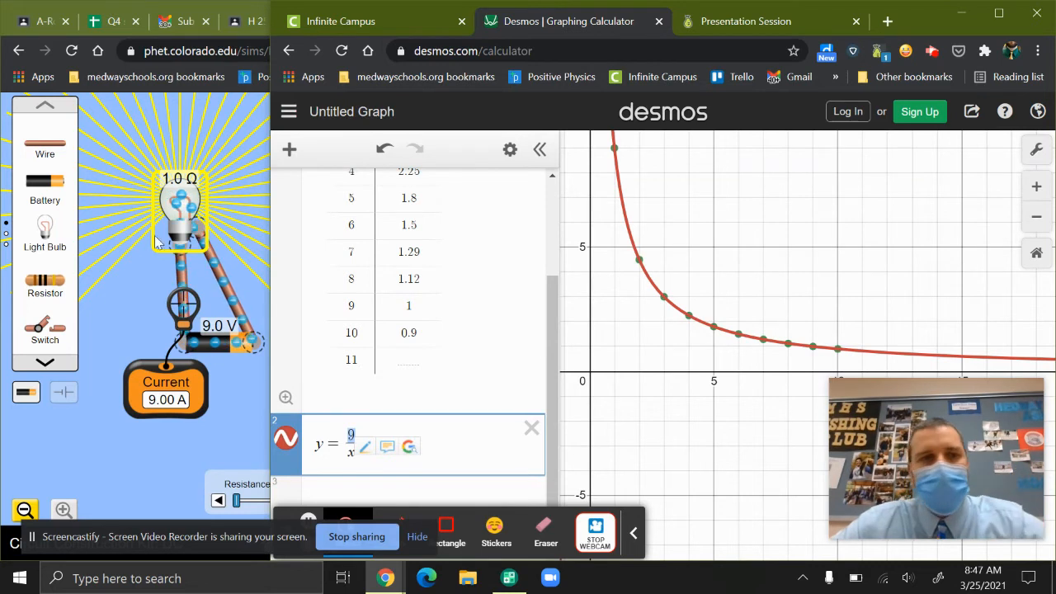
click(288, 148)
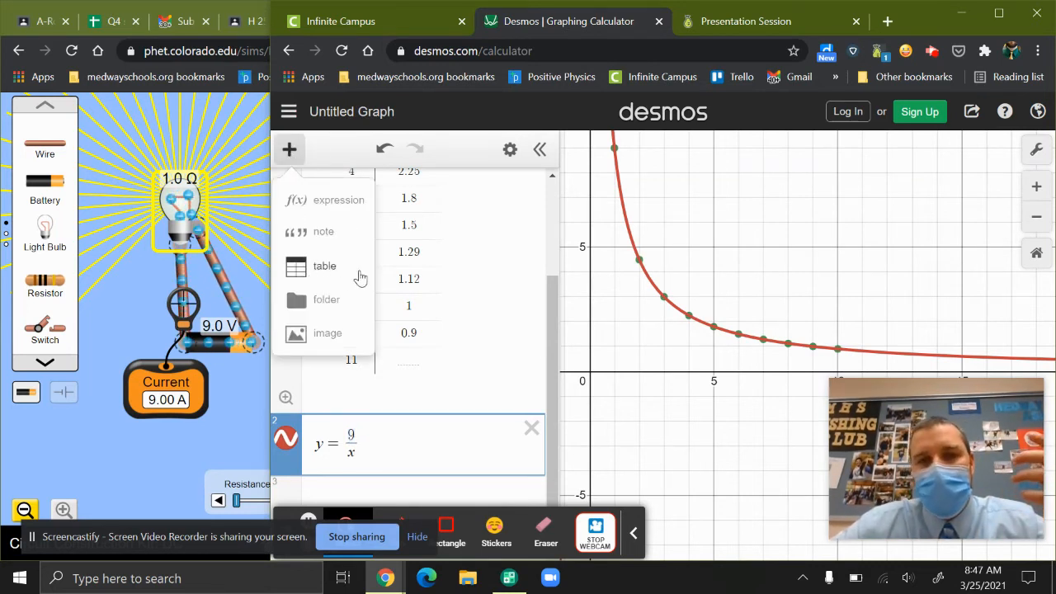
scroll(360, 278, up, 3)
scroll(412, 306, up, 1)
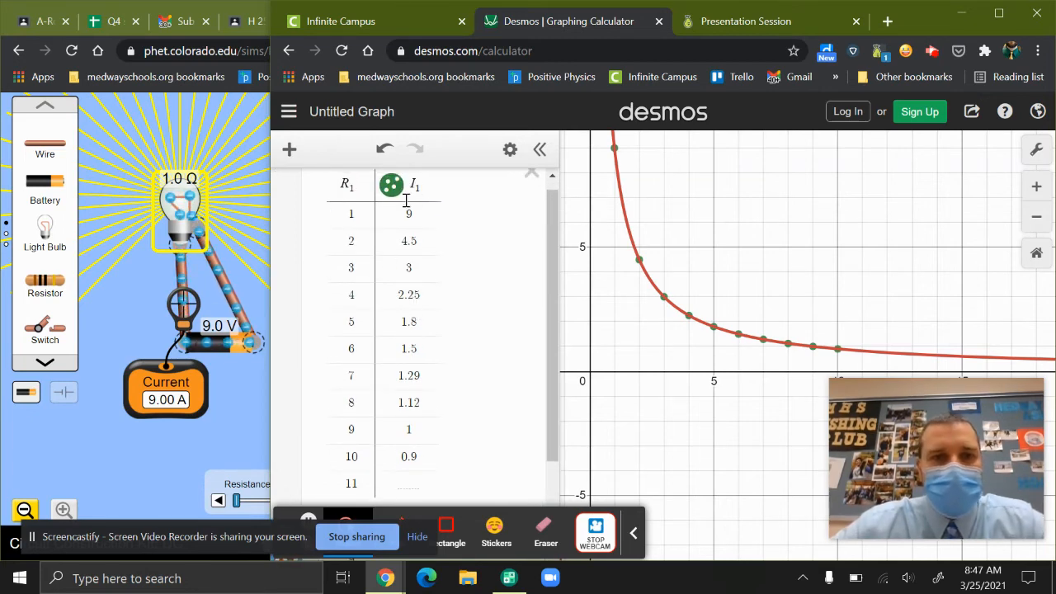
drag(748, 206, 753, 229)
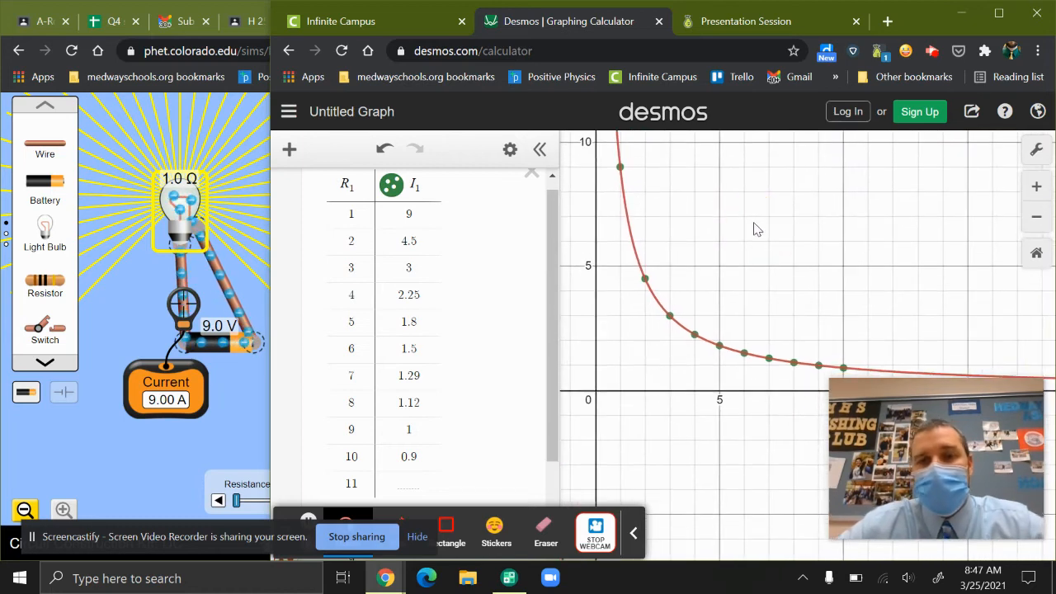
Open the graph settings and examine the label and range options for both axes.
click(1036, 149)
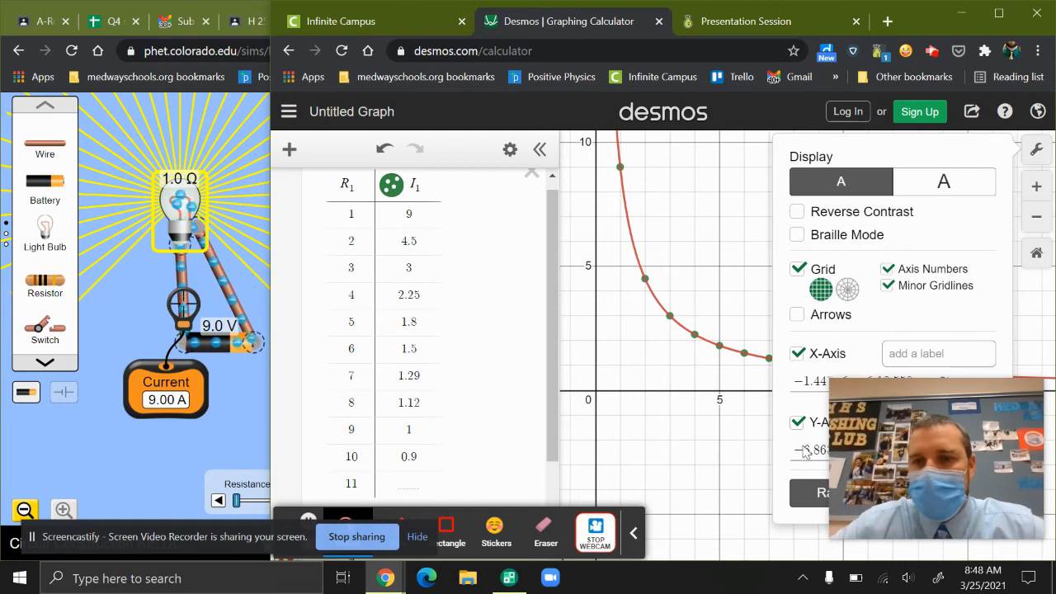
drag(883, 418, 584, 431)
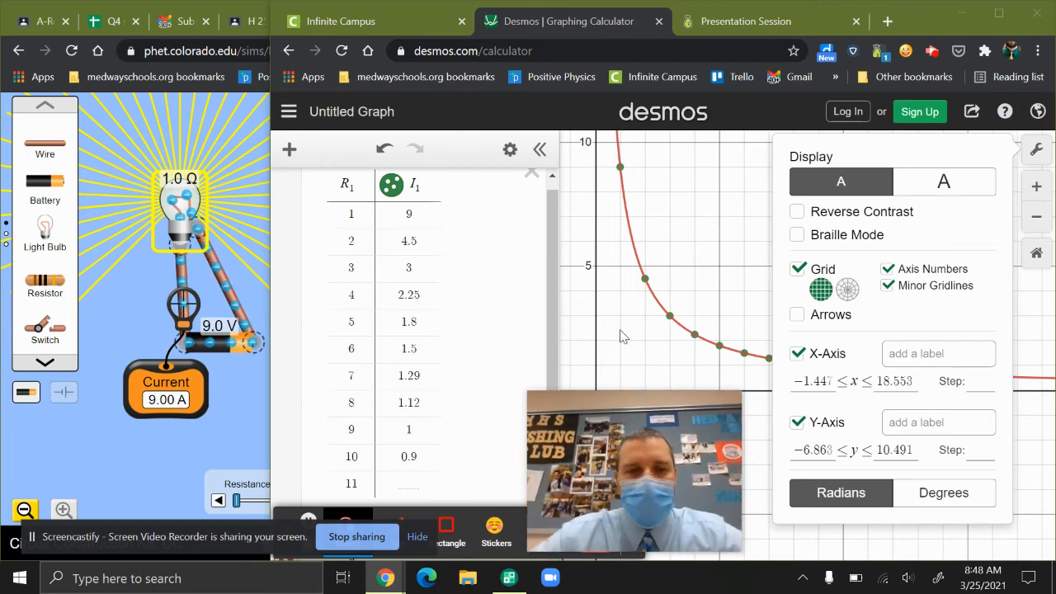
drag(600, 443, 894, 439)
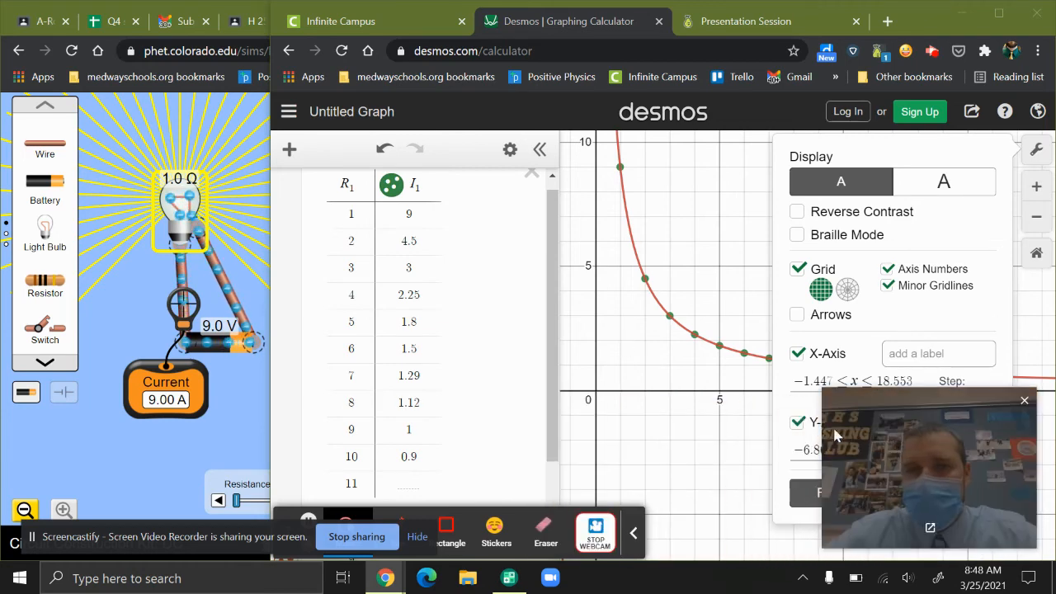